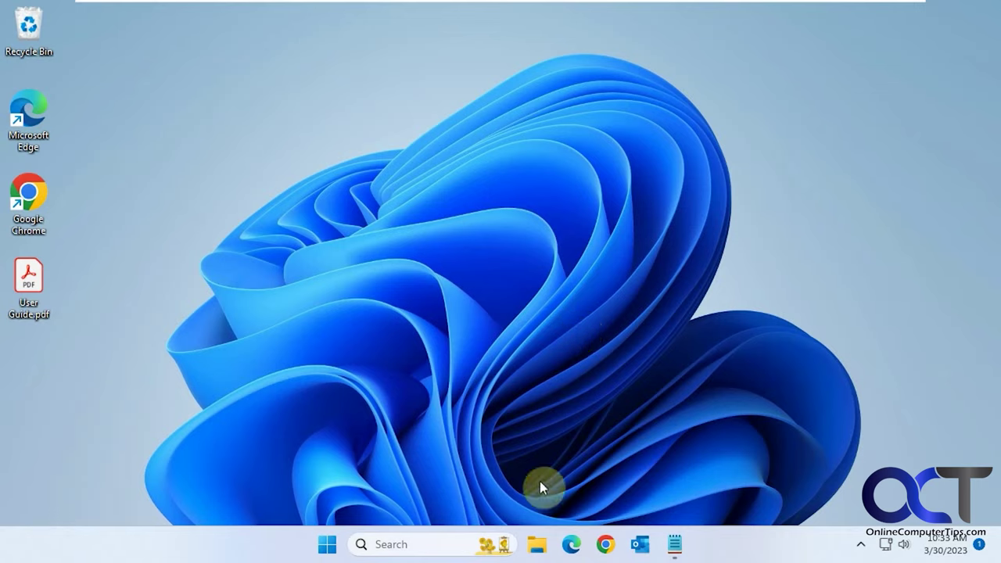
# - Open File Explorer and browse to This PC > Local Disk (C:) > Users
pyautogui.click(537, 544)
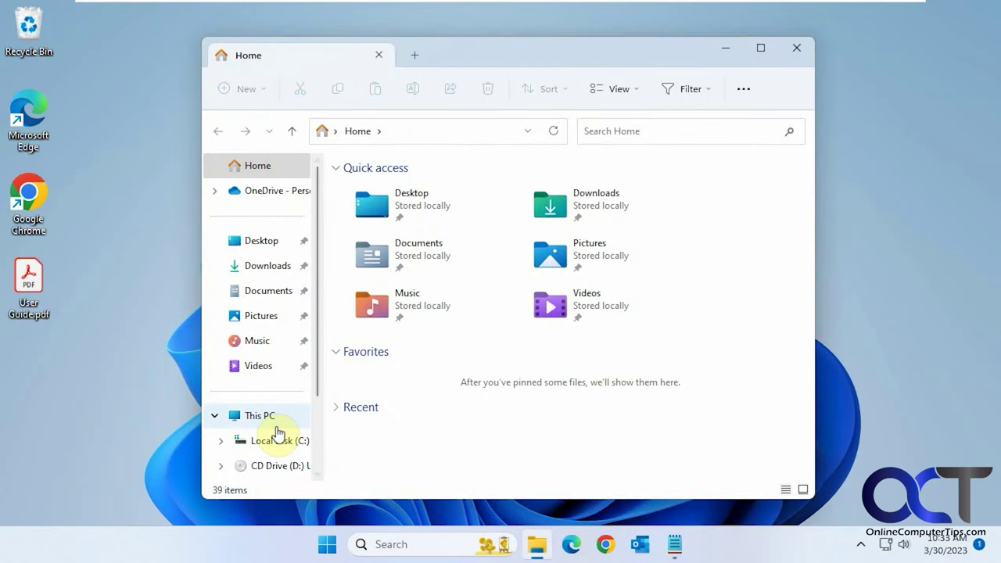
pyautogui.click(262, 417)
pyautogui.doubleClick(408, 206)
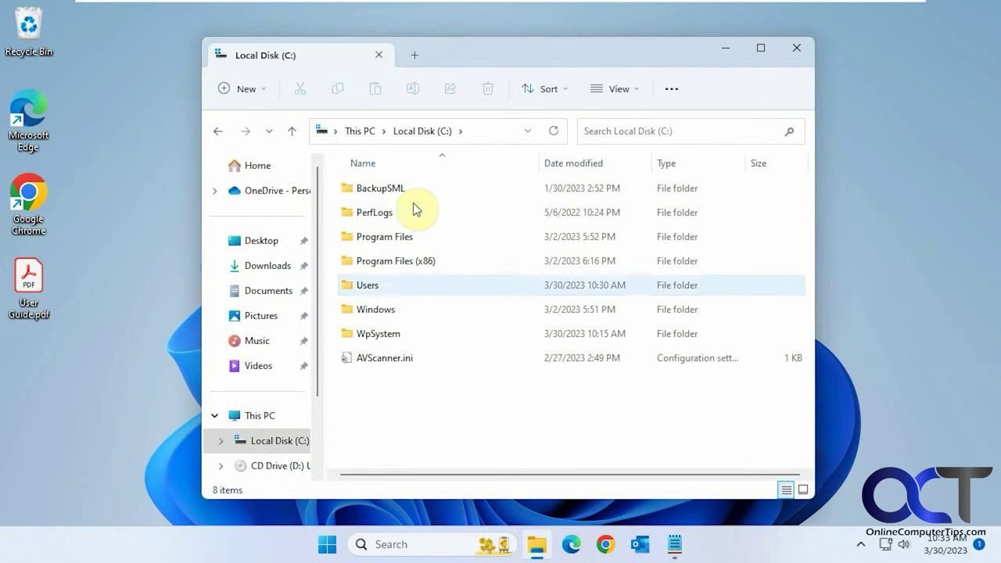
pyautogui.doubleClick(369, 284)
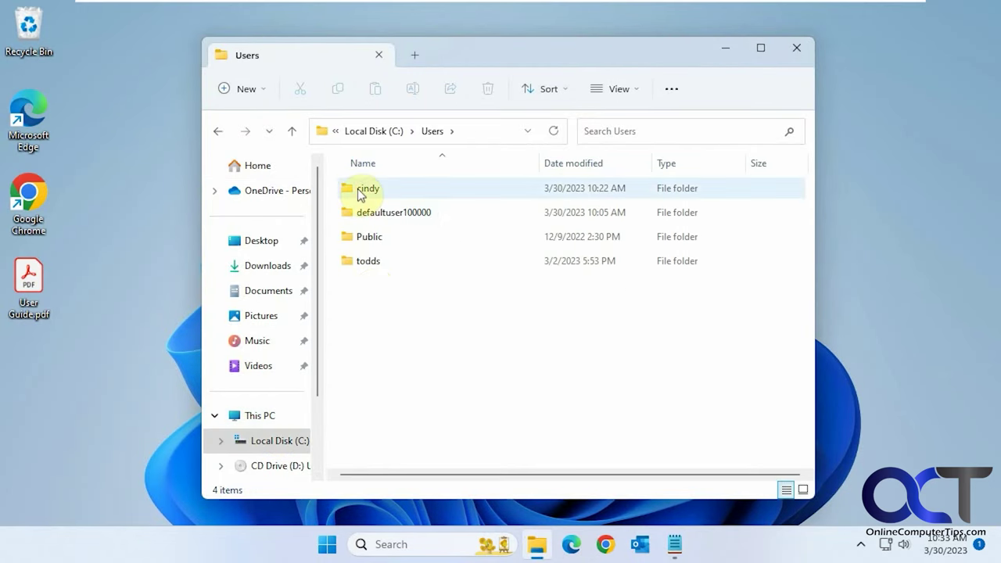
# - Open the user's profile folder, check its full path in the address bar, then go back to Users
pyautogui.moveTo(369, 196)
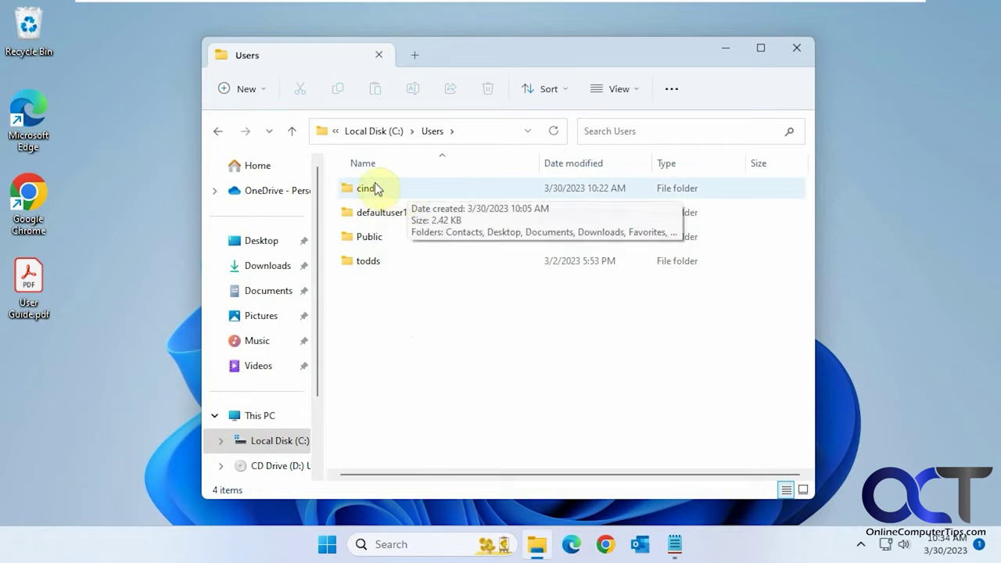
pyautogui.moveTo(388, 264)
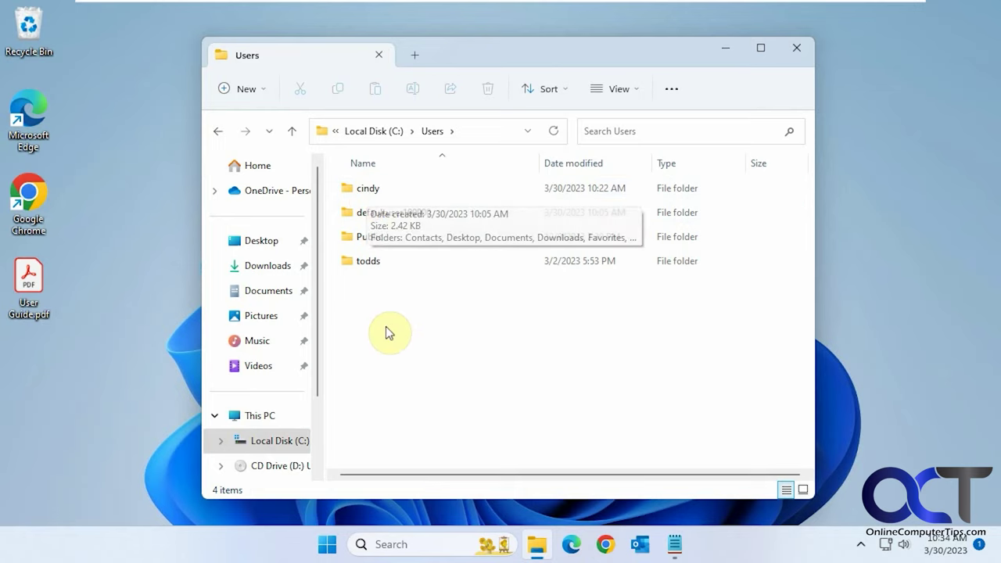
pyautogui.click(379, 190)
pyautogui.doubleClick(379, 190)
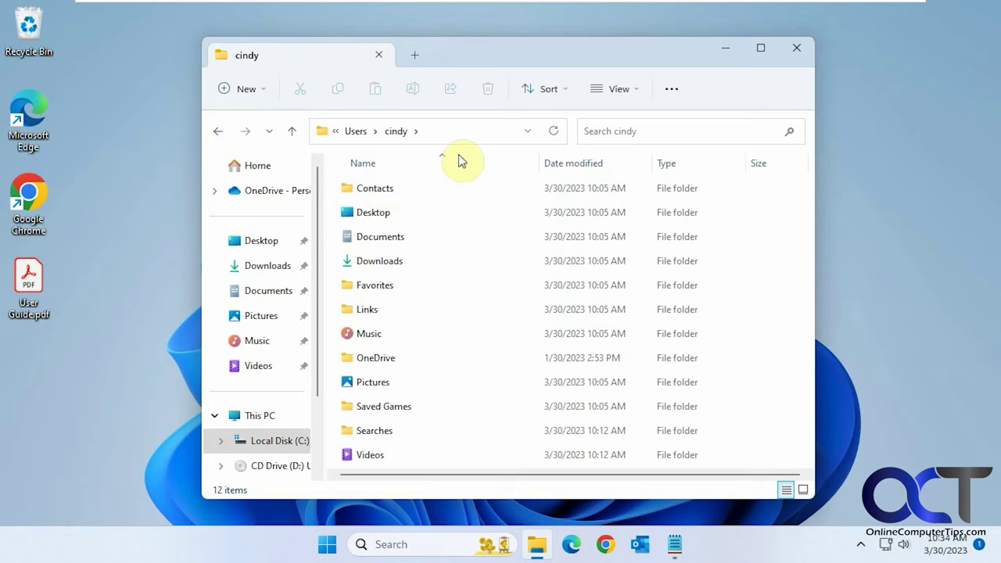
pyautogui.click(455, 125)
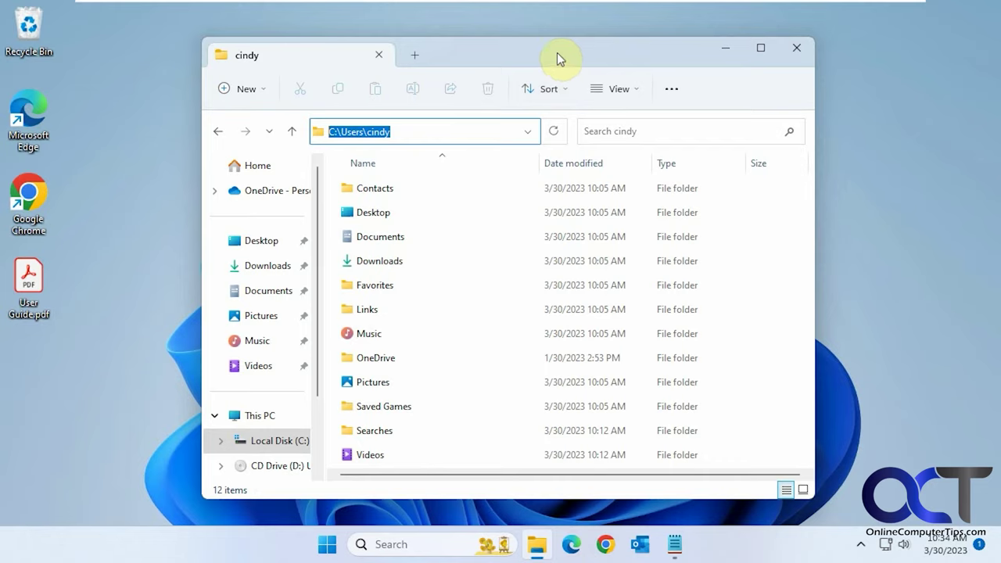
pyautogui.click(218, 131)
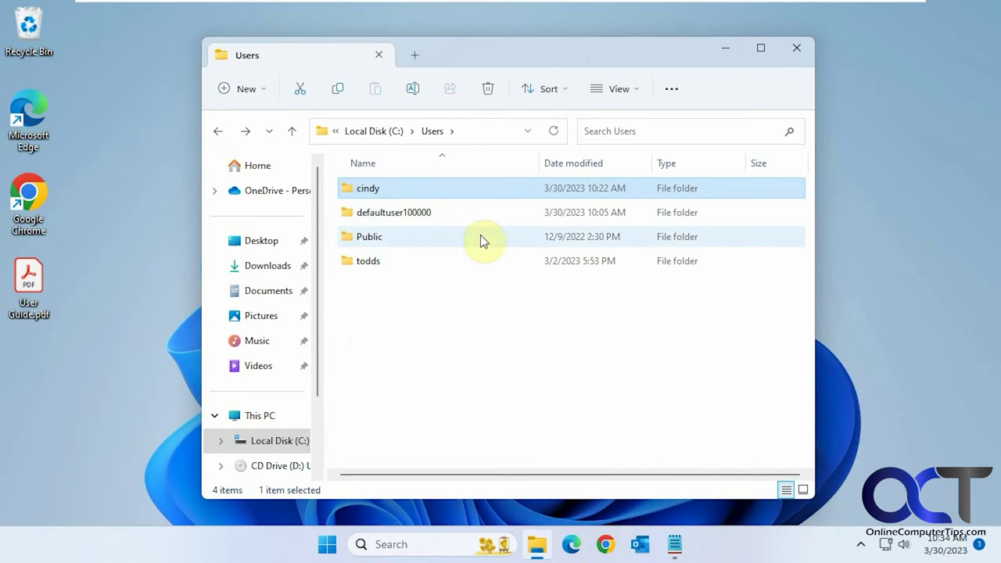
pyautogui.click(362, 260)
pyautogui.rightClick(366, 259)
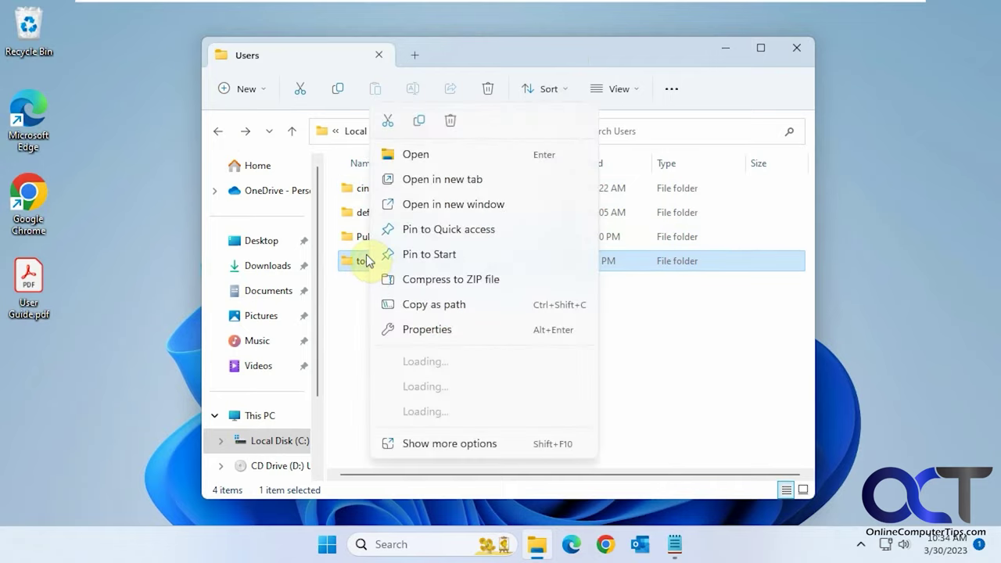
pyautogui.click(451, 445)
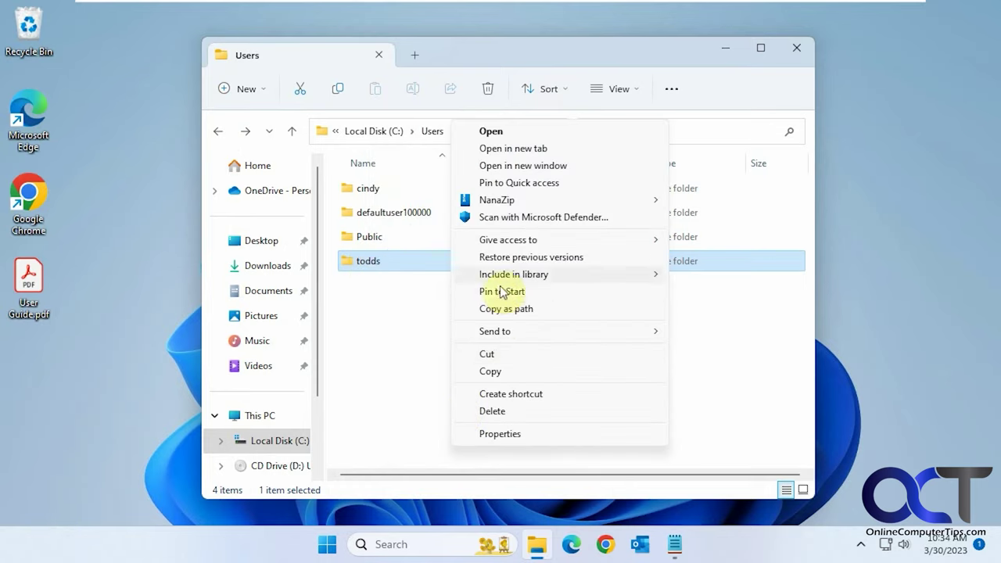
pyautogui.click(372, 268)
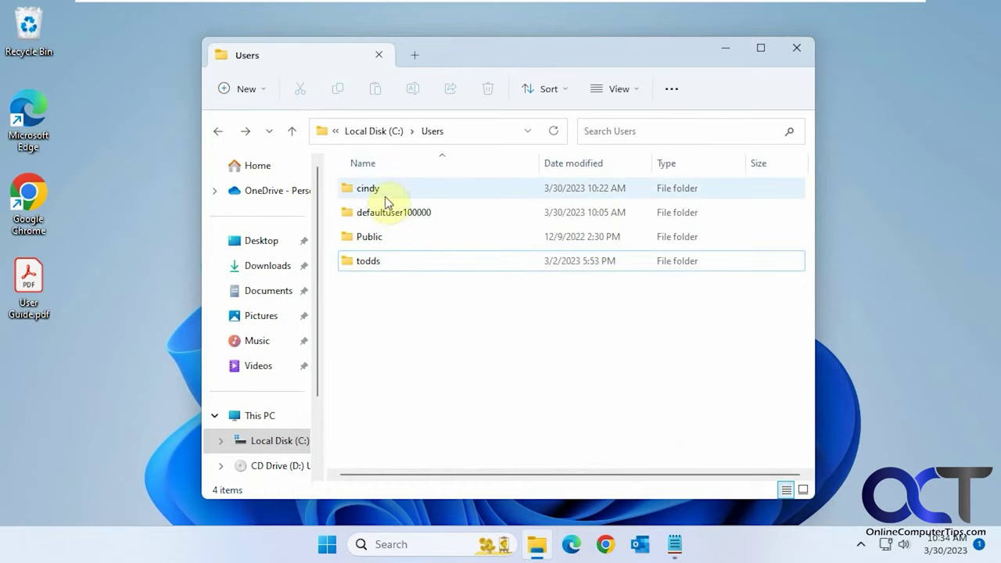
pyautogui.click(374, 214)
pyautogui.click(373, 213)
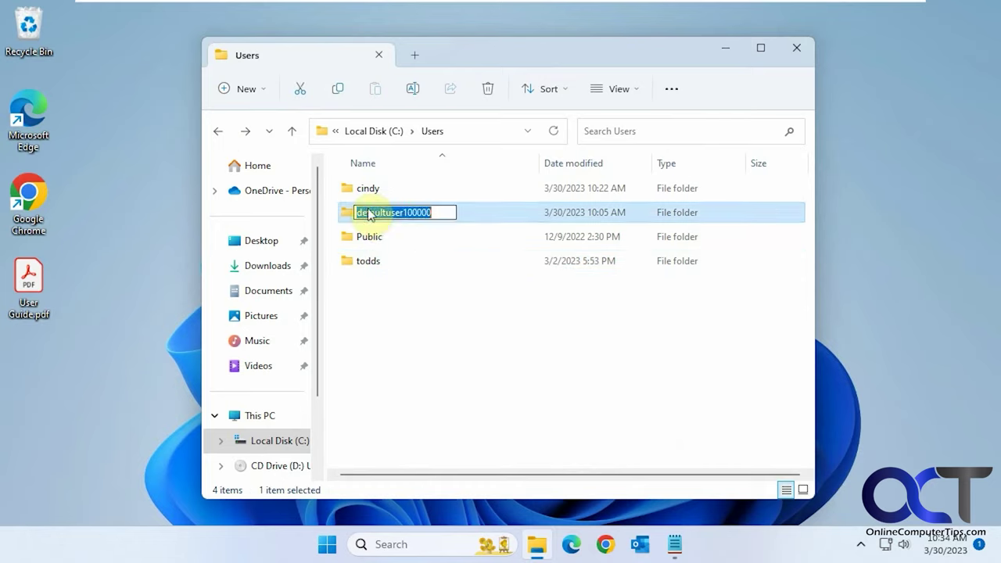
pyautogui.click(395, 266)
pyautogui.click(369, 189)
pyautogui.click(368, 187)
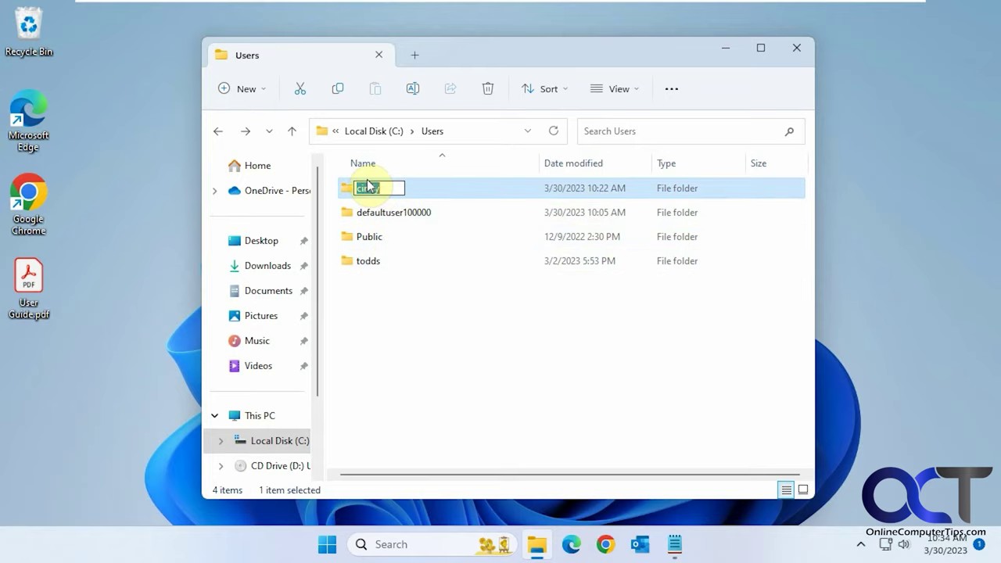
pyautogui.click(384, 236)
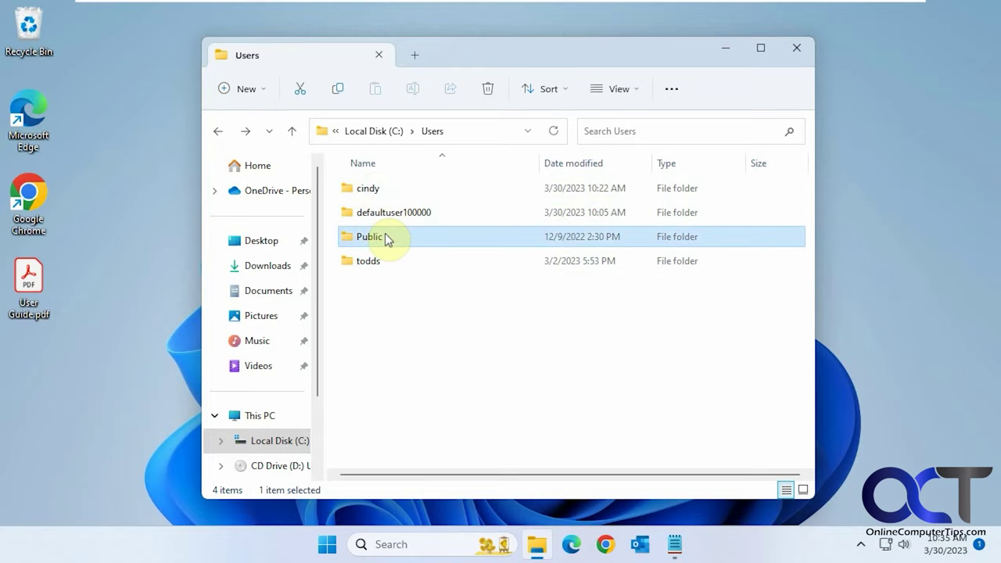
pyautogui.click(403, 344)
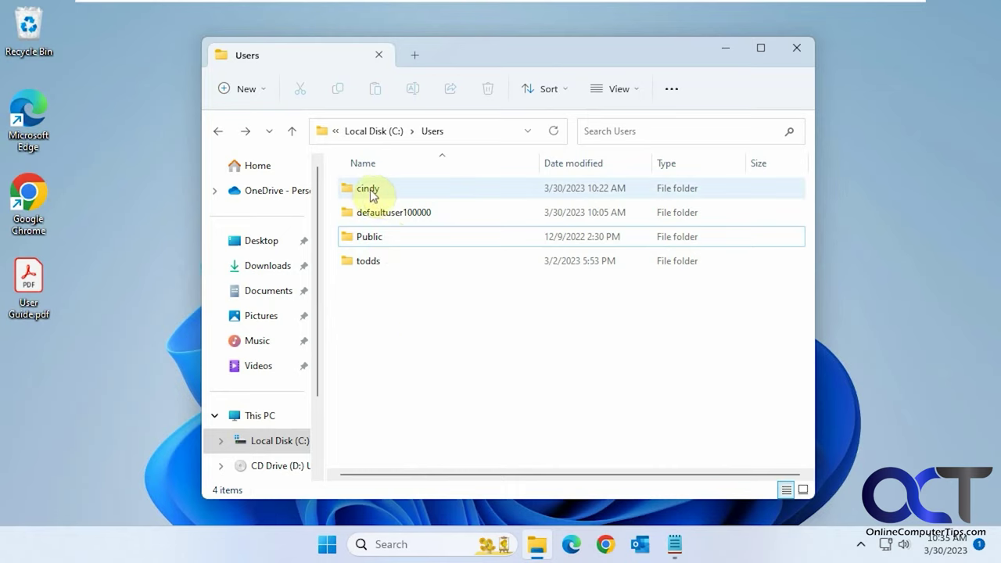
pyautogui.moveTo(371, 196)
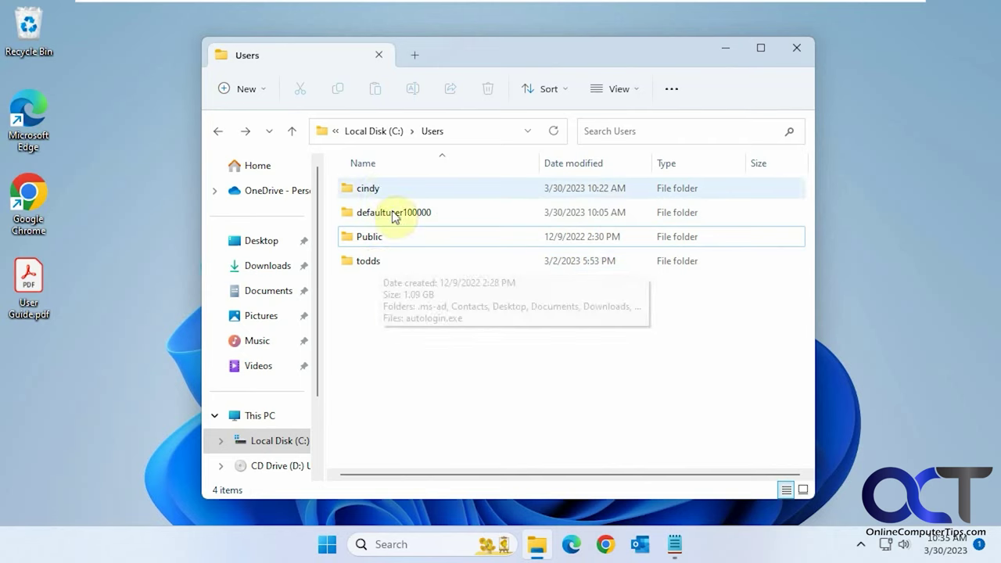
pyautogui.click(674, 545)
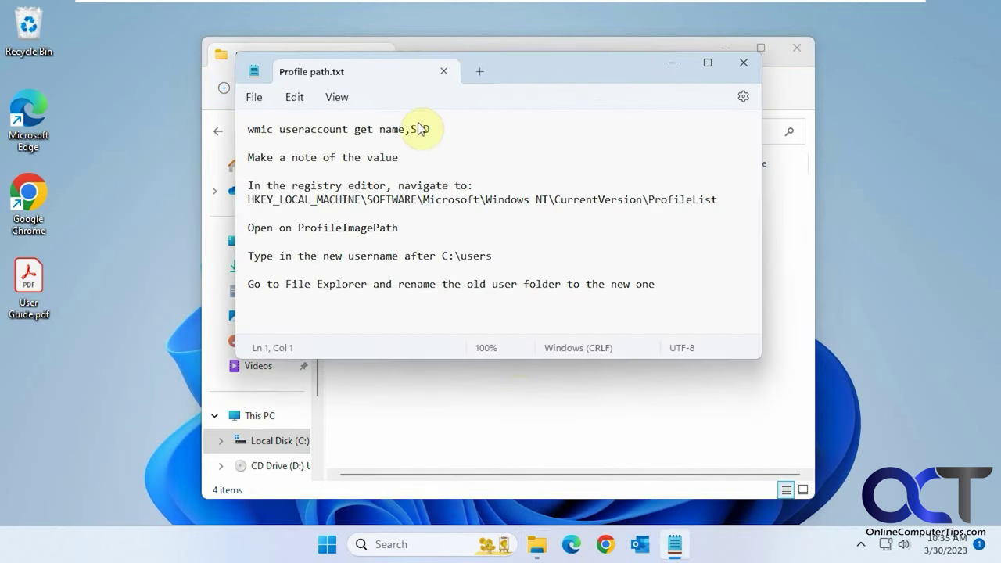
# - Copy the 'wmic useraccount get name,SID' line from Notepad and run it in an administrator Command Prompt
pyautogui.click(443, 125)
pyautogui.moveTo(443, 125); pyautogui.dragTo(236, 133)
pyautogui.hotkey('ctrl', 'c')
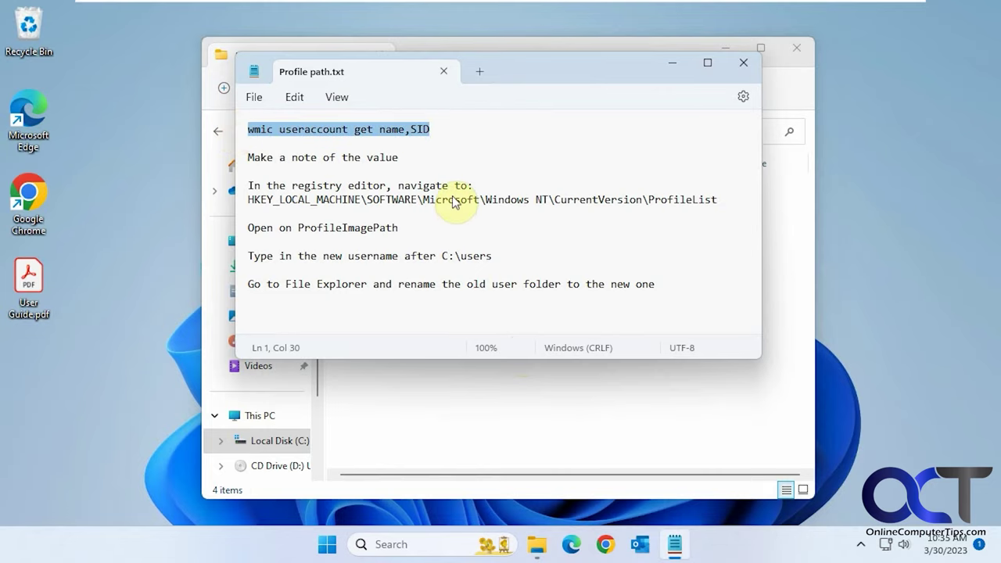
pyautogui.click(425, 540)
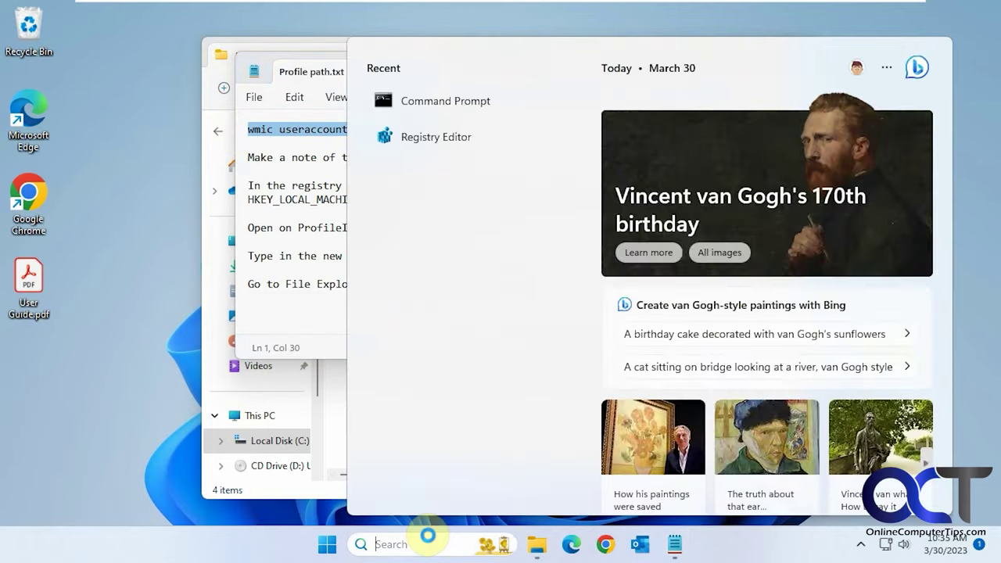
pyautogui.write('cmd')
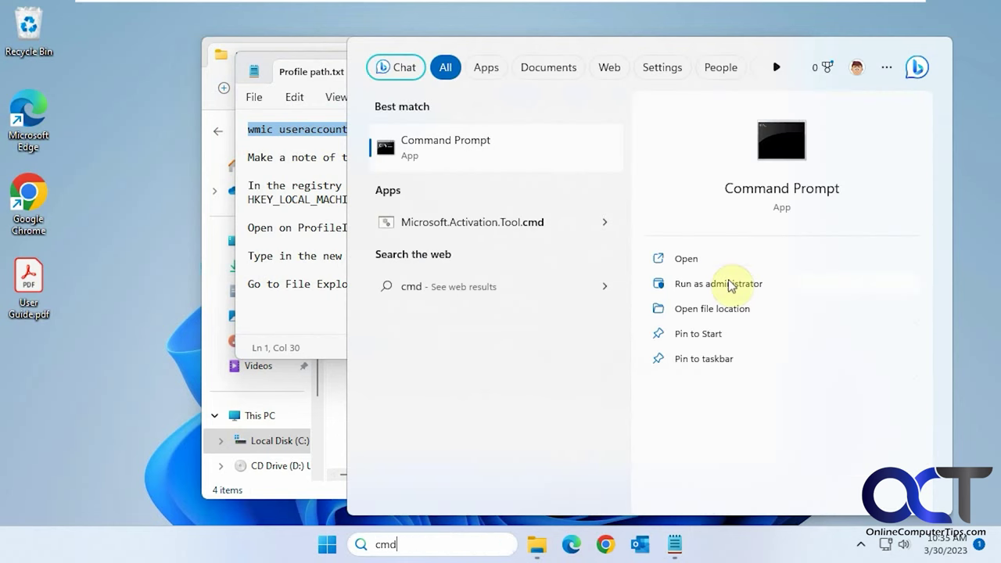
pyautogui.click(726, 286)
pyautogui.click(459, 400)
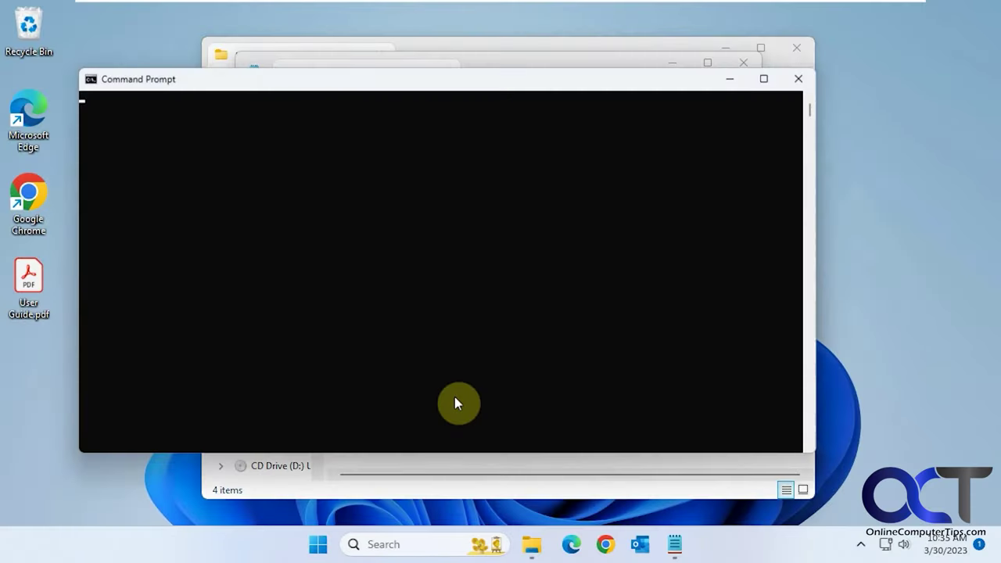
pyautogui.hotkey('ctrl', 'v')
pyautogui.press('Return')
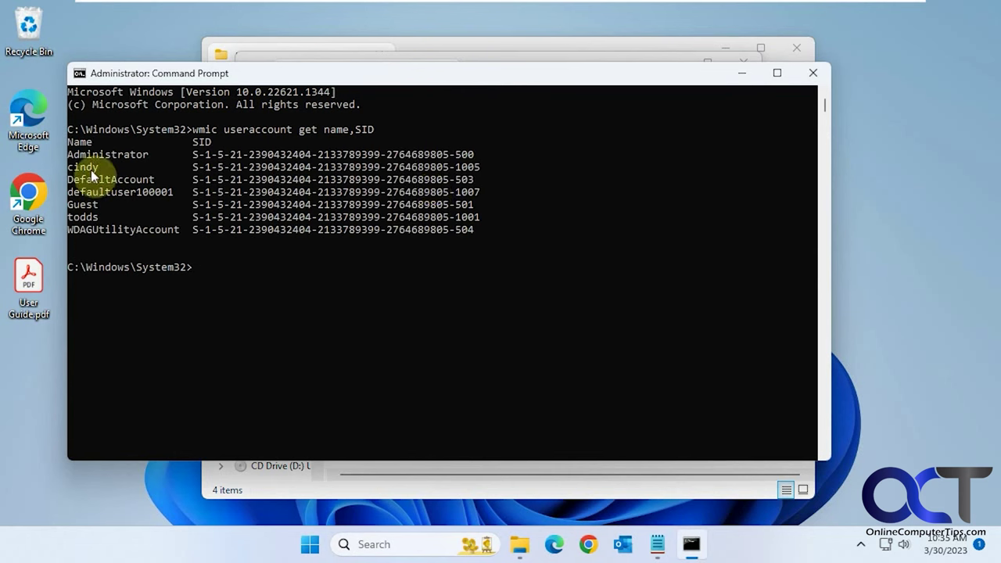
# - Copy the target user's SID from the output and minimize the console back to Notepad
pyautogui.moveTo(485, 165); pyautogui.dragTo(196, 168)
pyautogui.rightClick(216, 168)
pyautogui.click(741, 73)
pyautogui.click(438, 129)
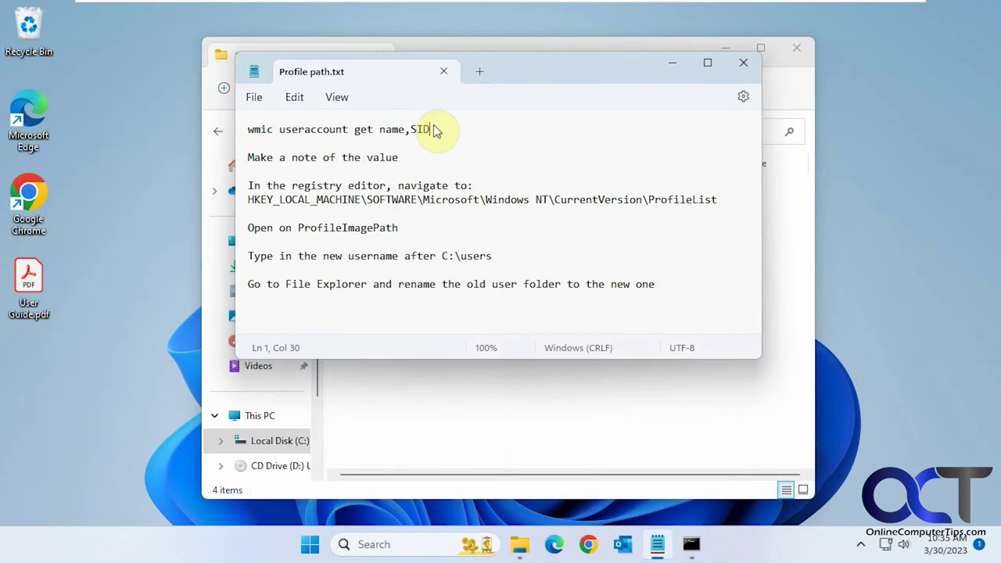
# - Paste the SID on a new line under 'Make a note of the value' and select the ProfileList registry path
pyautogui.click(412, 154)
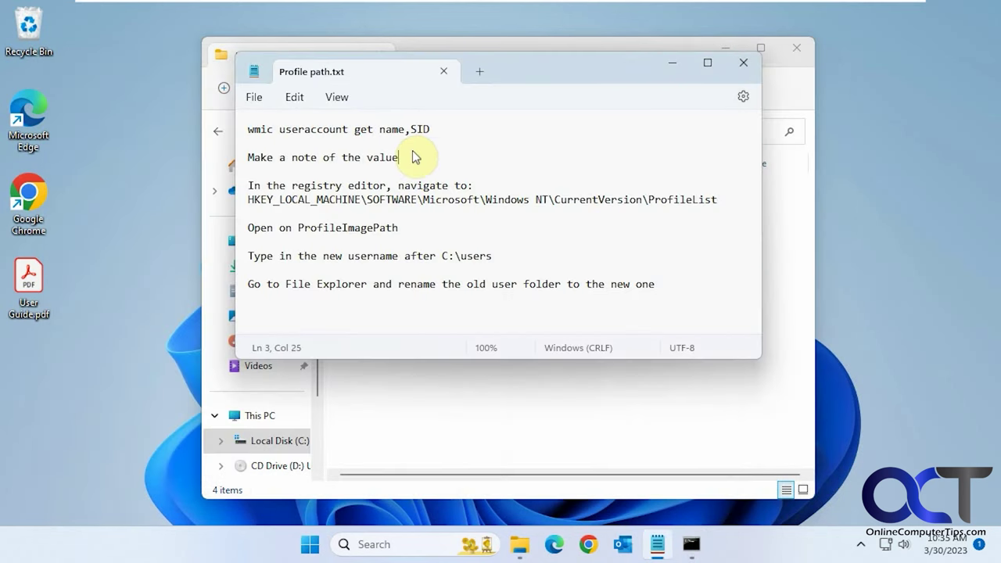
pyautogui.press('Return')
pyautogui.hotkey('ctrl', 'v')
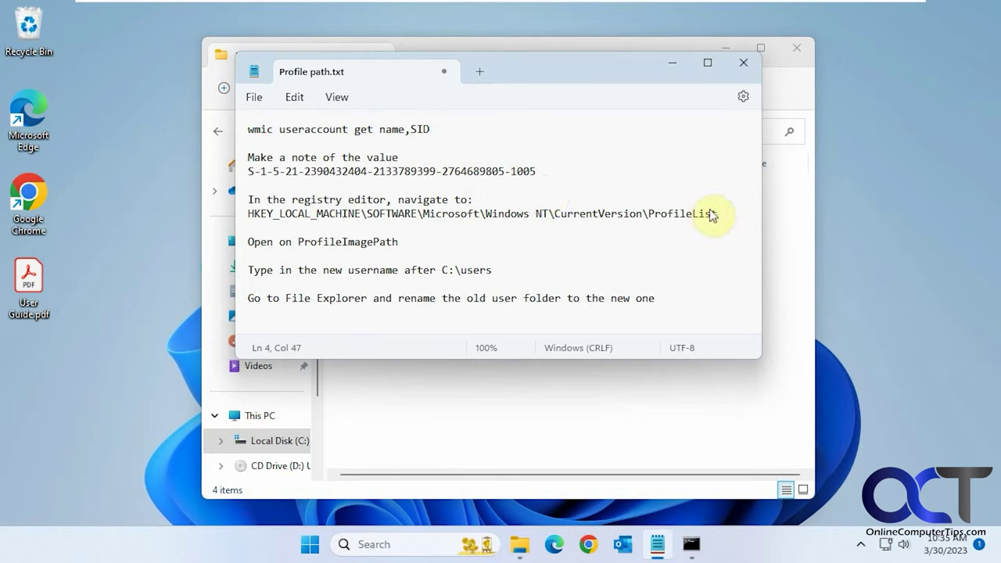
pyautogui.moveTo(717, 213); pyautogui.dragTo(248, 215)
pyautogui.hotkey('ctrl', 'c')
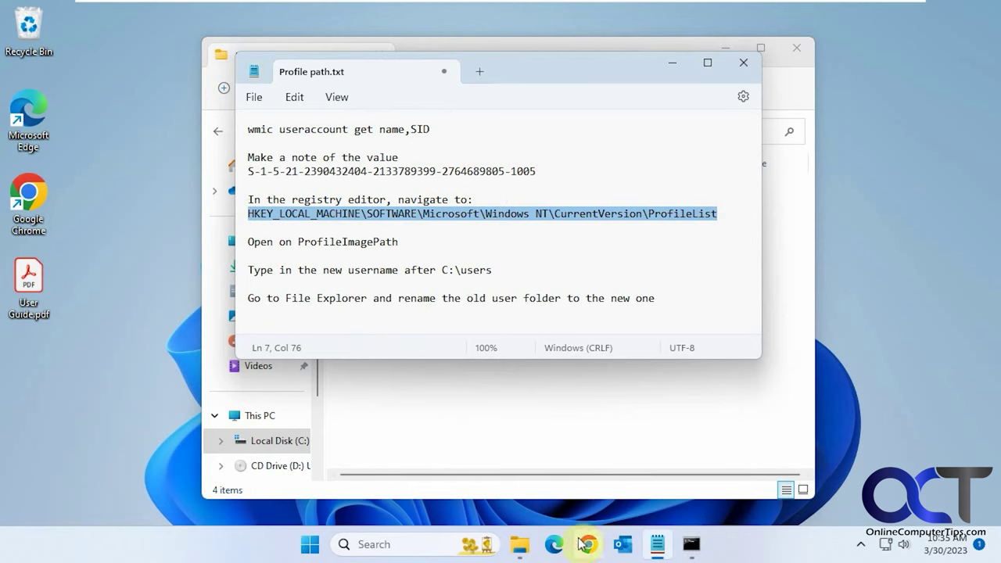
pyautogui.click(428, 545)
# - Launch Registry Editor as administrator and paste the ProfileList path into its address bar
pyautogui.write('reg')
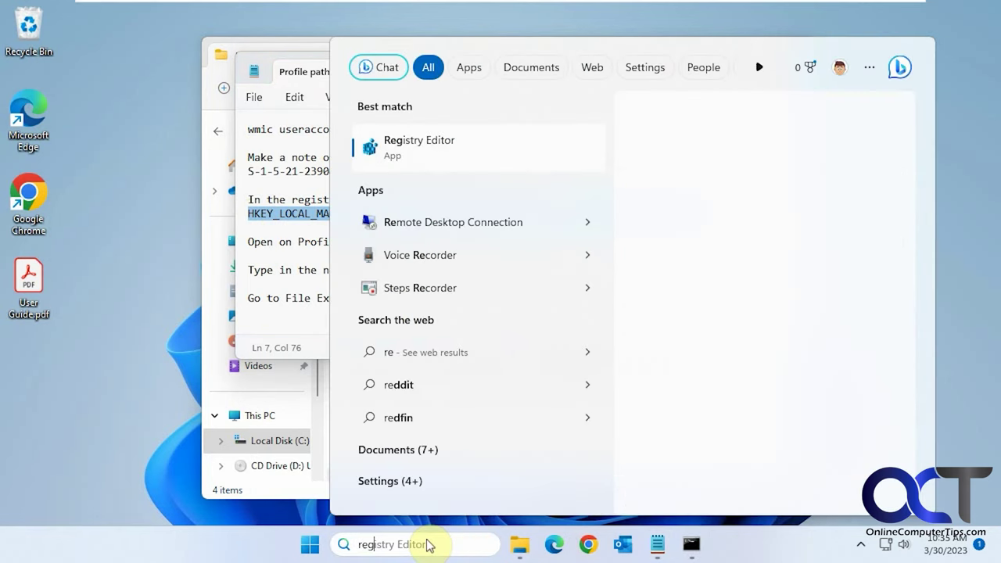
pyautogui.click(459, 146)
pyautogui.click(458, 395)
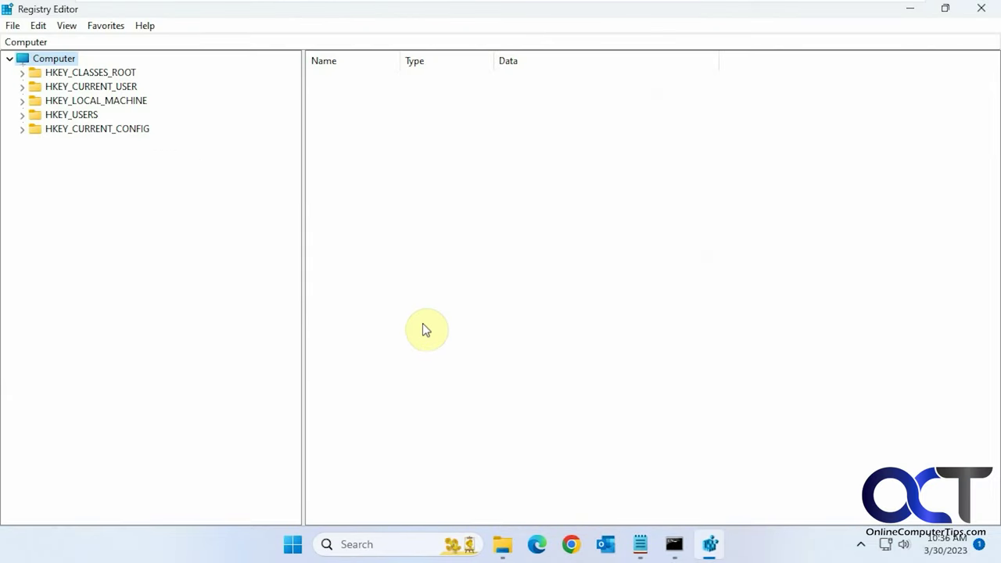
pyautogui.click(173, 36)
pyautogui.hotkey('ctrl', 'v')
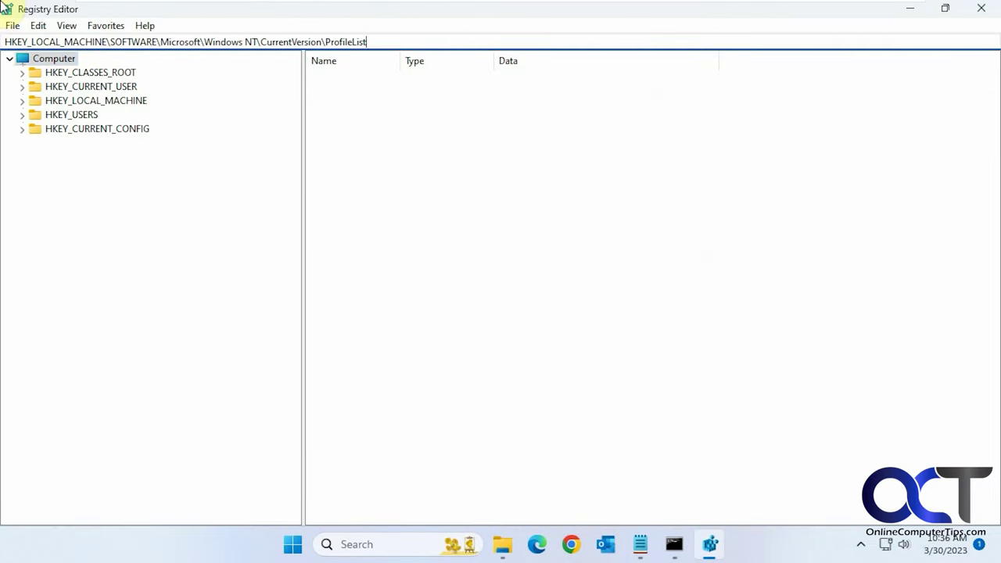
pyautogui.press('Return')
# - Select the SID key matching the noted SID and open its ProfileImagePath value for editing
pyautogui.scroll(-2, 245, 422)
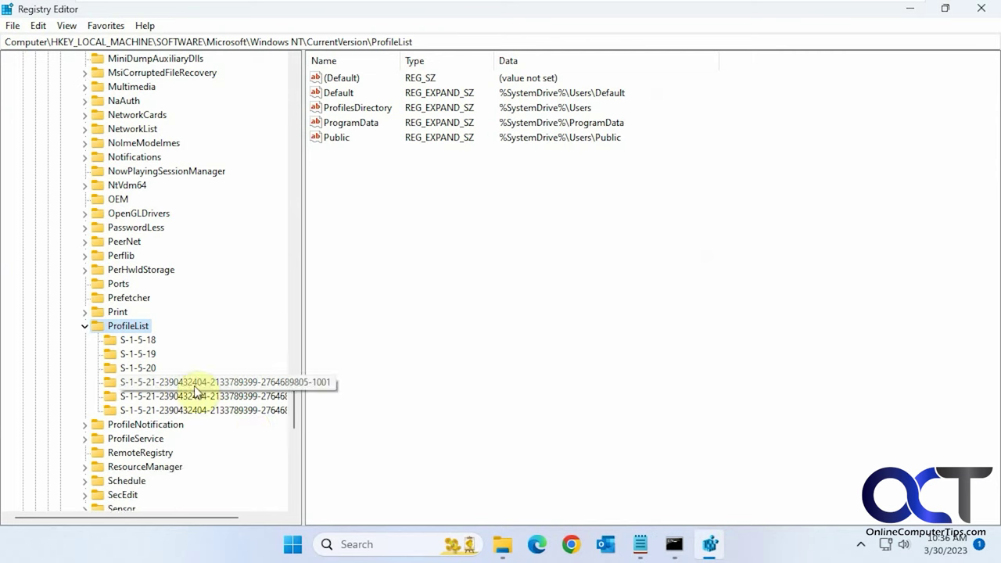
pyautogui.moveTo(209, 516); pyautogui.dragTo(248, 508)
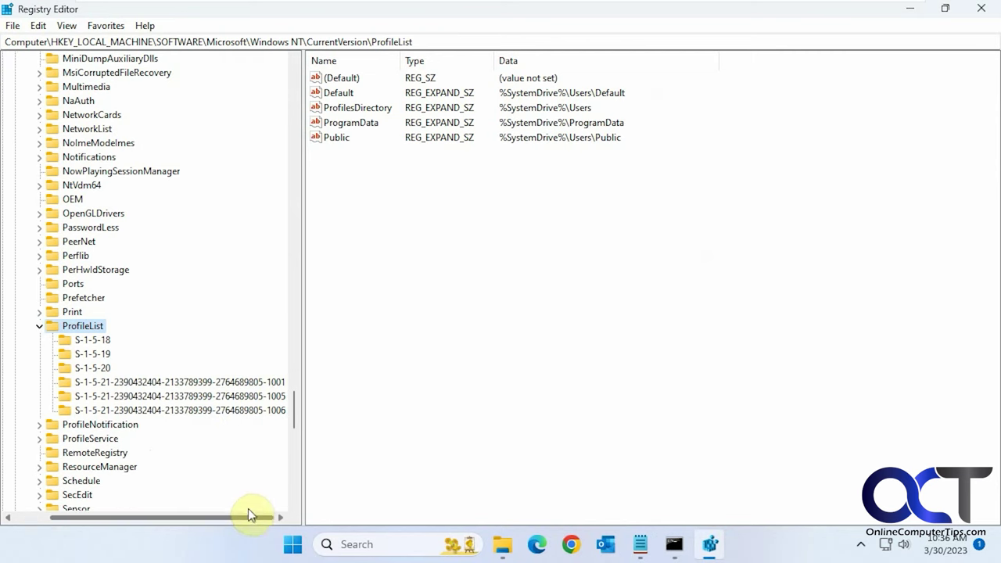
pyautogui.click(275, 396)
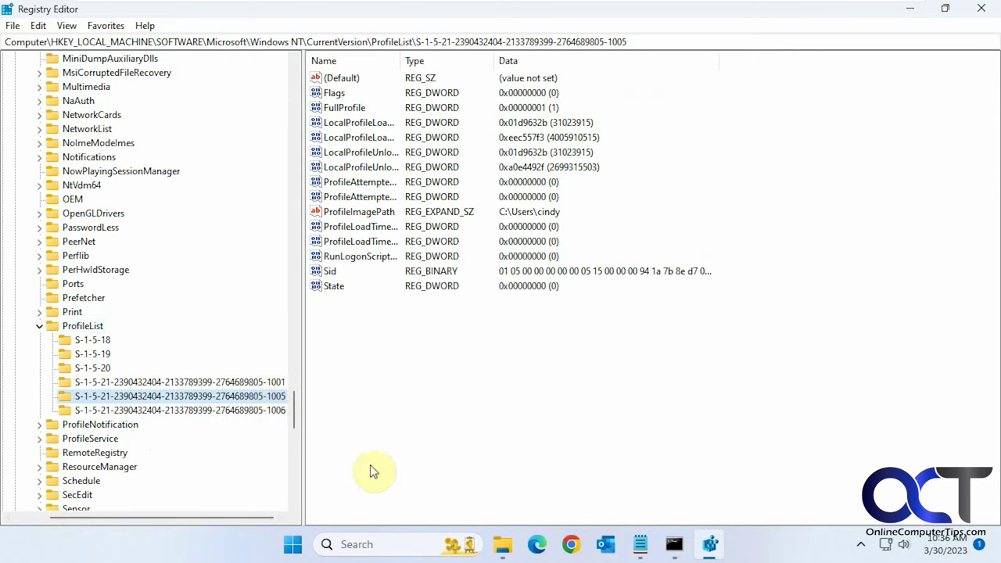
pyautogui.click(640, 545)
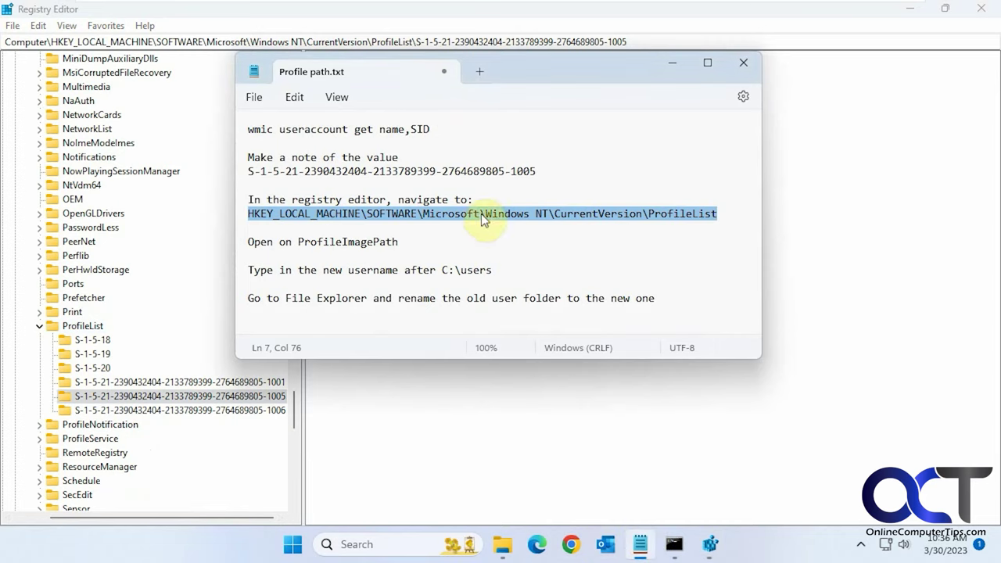
pyautogui.moveTo(536, 171); pyautogui.dragTo(514, 171)
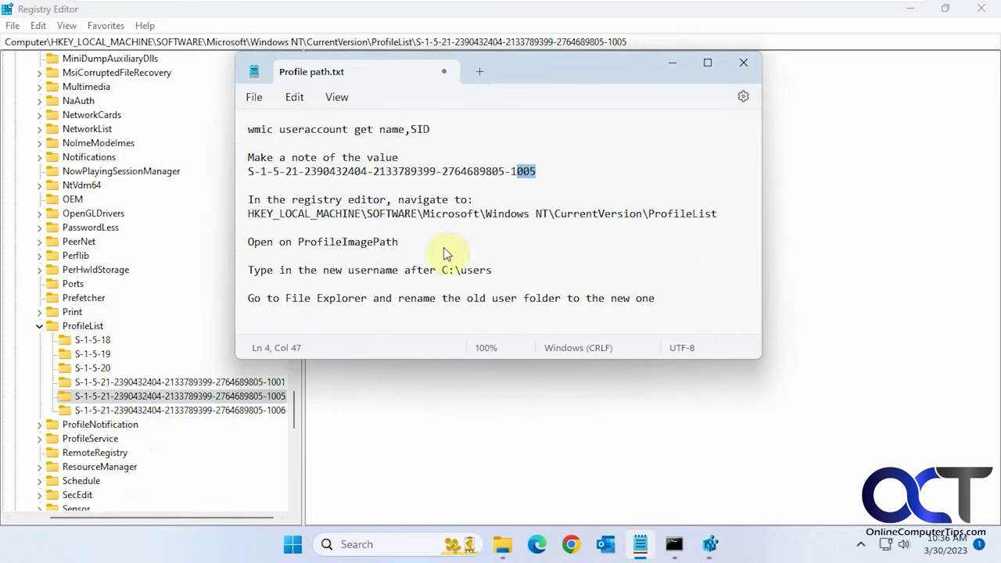
pyautogui.click(453, 410)
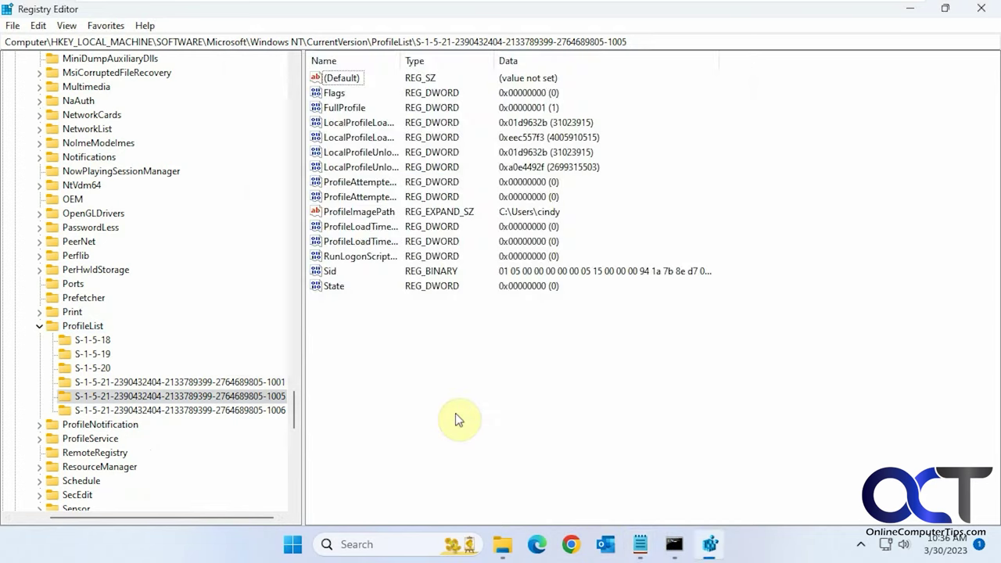
pyautogui.doubleClick(381, 216)
pyautogui.moveTo(166, 72); pyautogui.dragTo(273, 82)
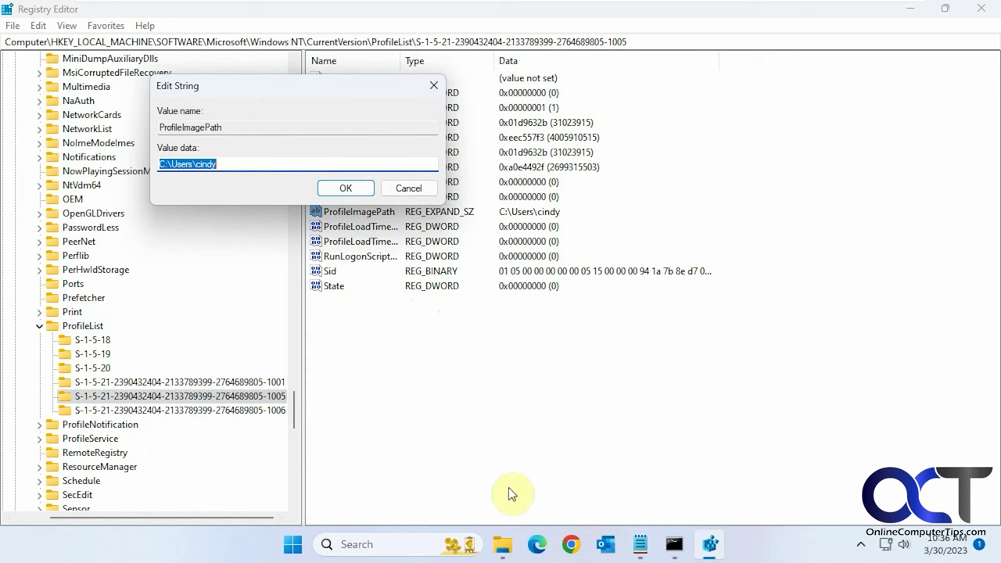
pyautogui.click(504, 544)
pyautogui.click(504, 544)
pyautogui.moveTo(224, 156); pyautogui.dragTo(275, 165)
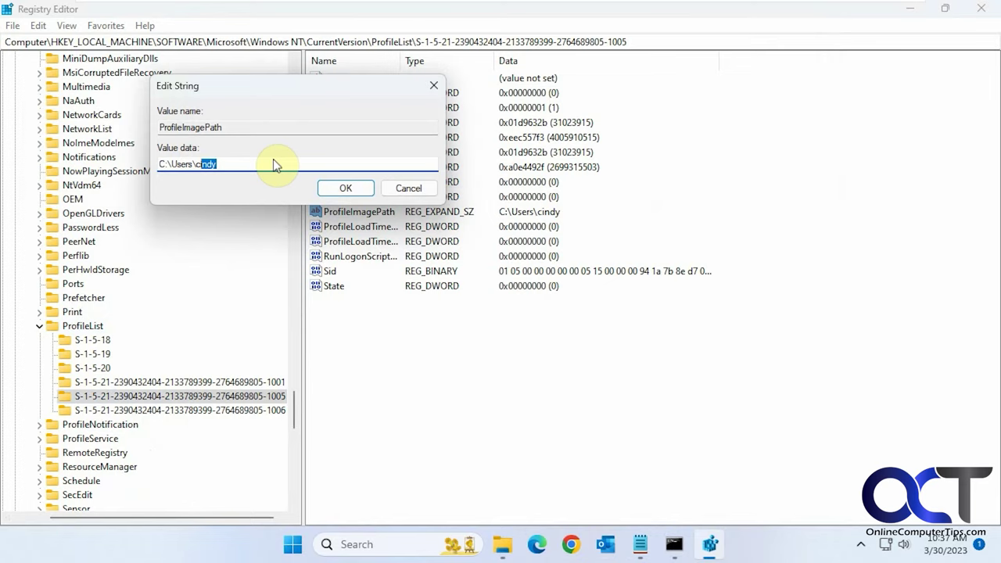
pyautogui.write('simms')
pyautogui.click(333, 187)
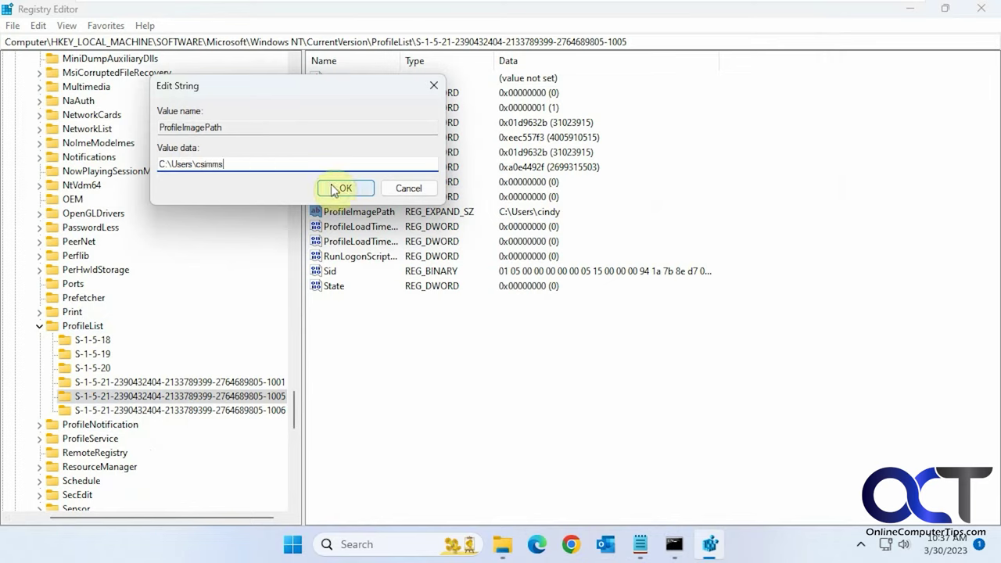
# - Close Registry Editor and rename the old profile folder in C:\Users to the new username, granting administrator permission
pyautogui.click(981, 9)
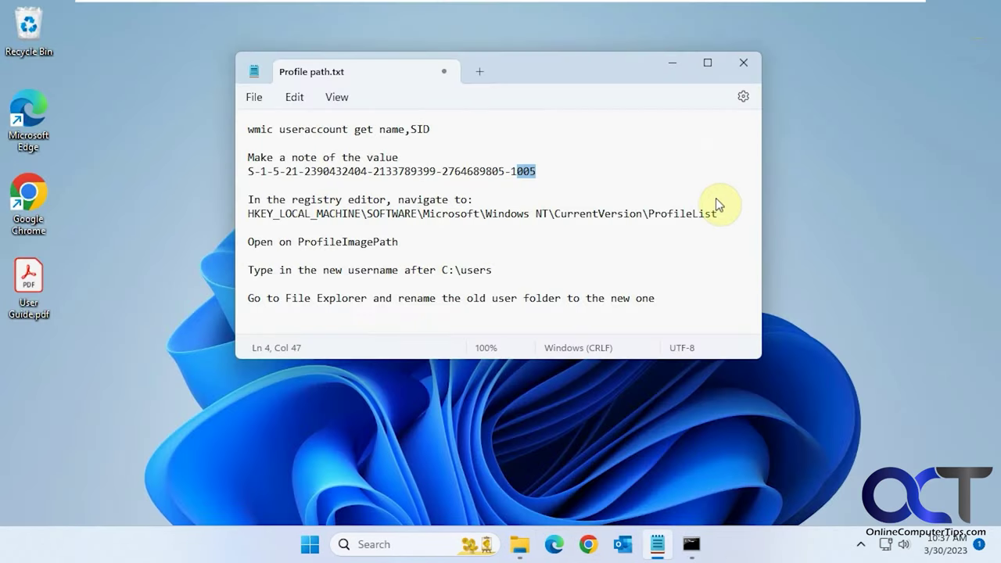
pyautogui.click(519, 544)
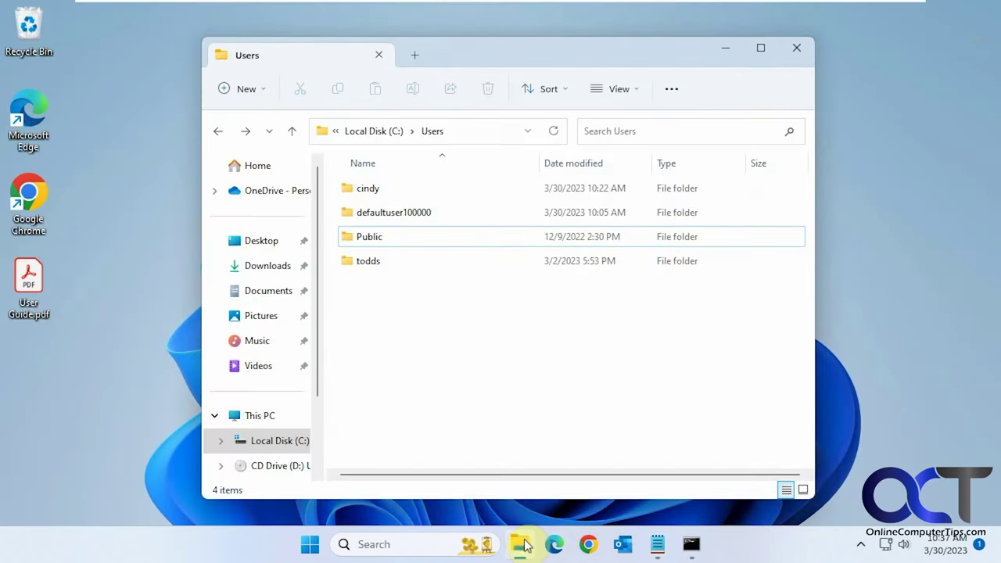
pyautogui.click(371, 191)
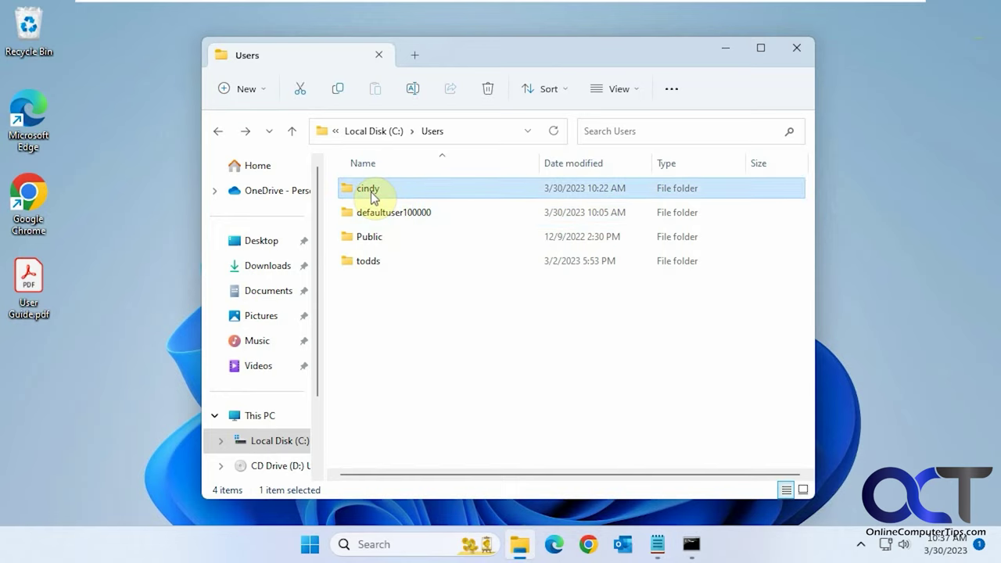
pyautogui.click(368, 190)
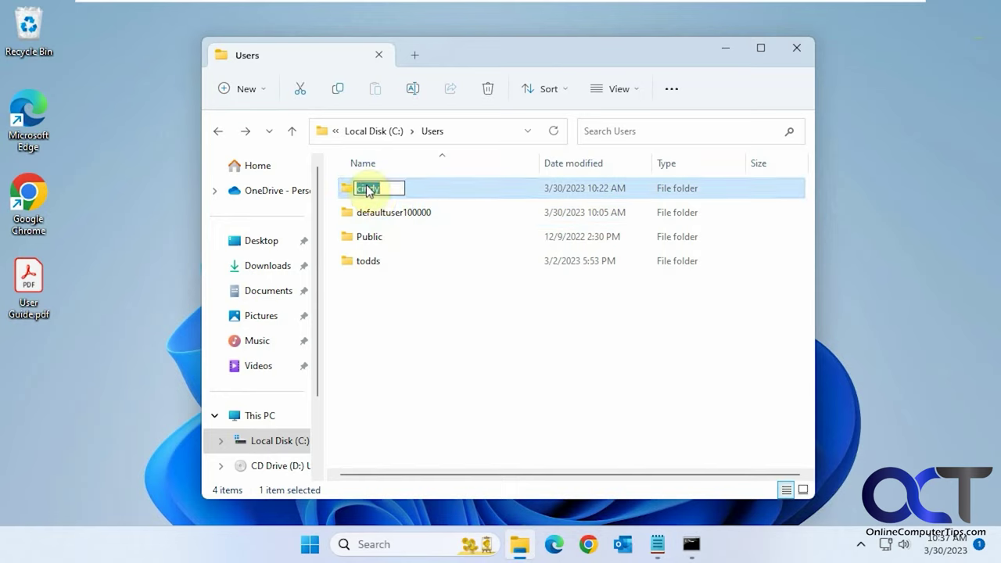
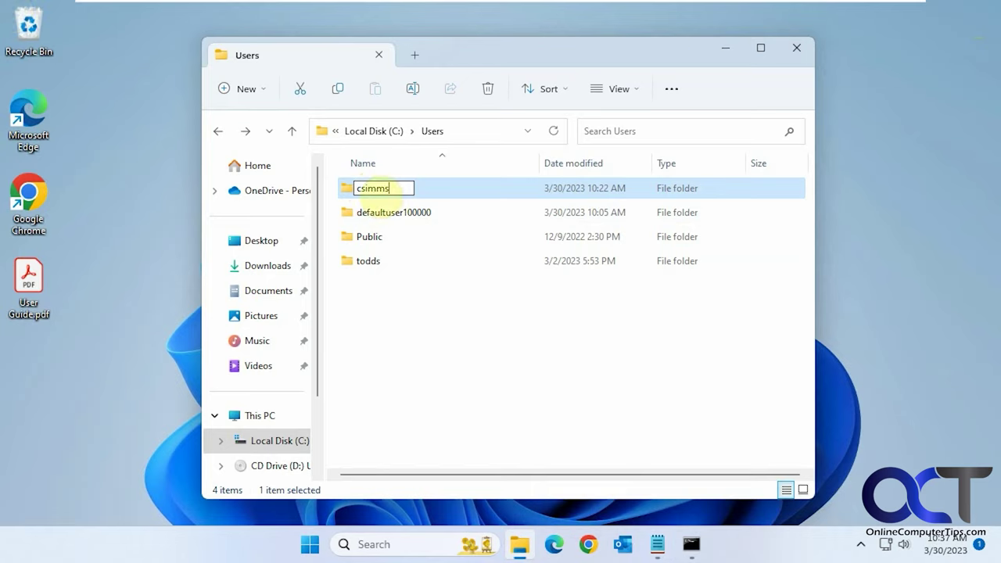
pyautogui.press('Return')
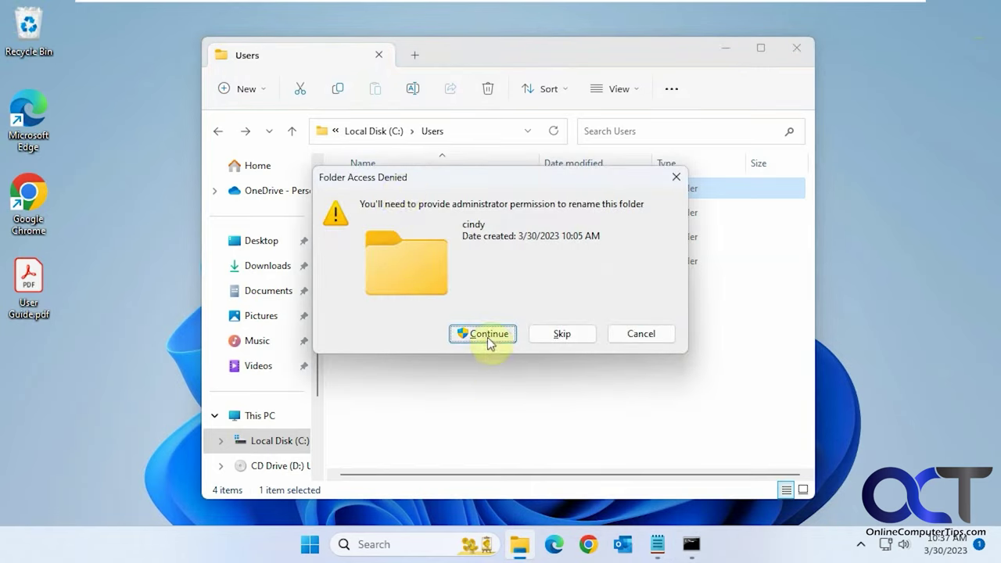
pyautogui.click(485, 332)
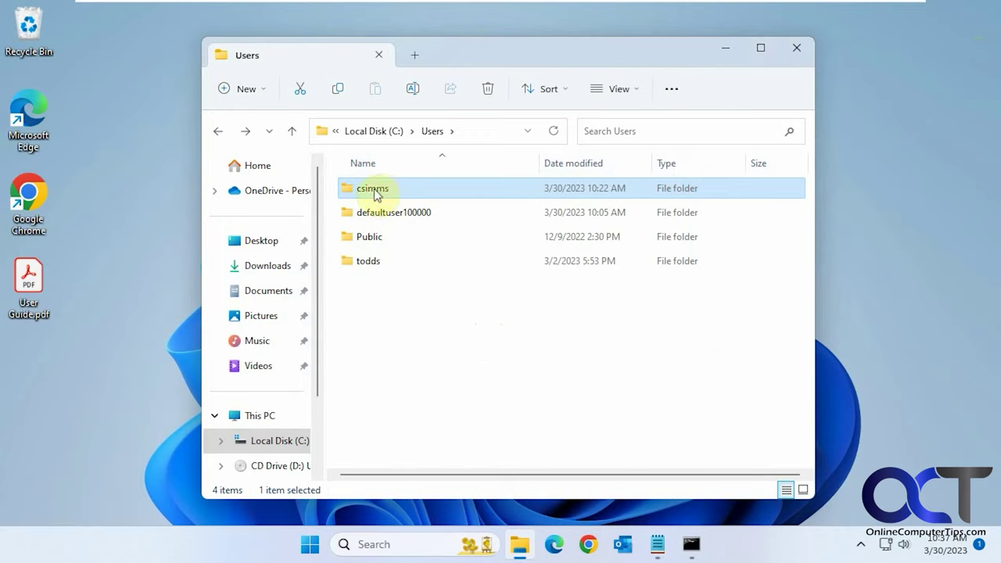
pyautogui.moveTo(391, 195)
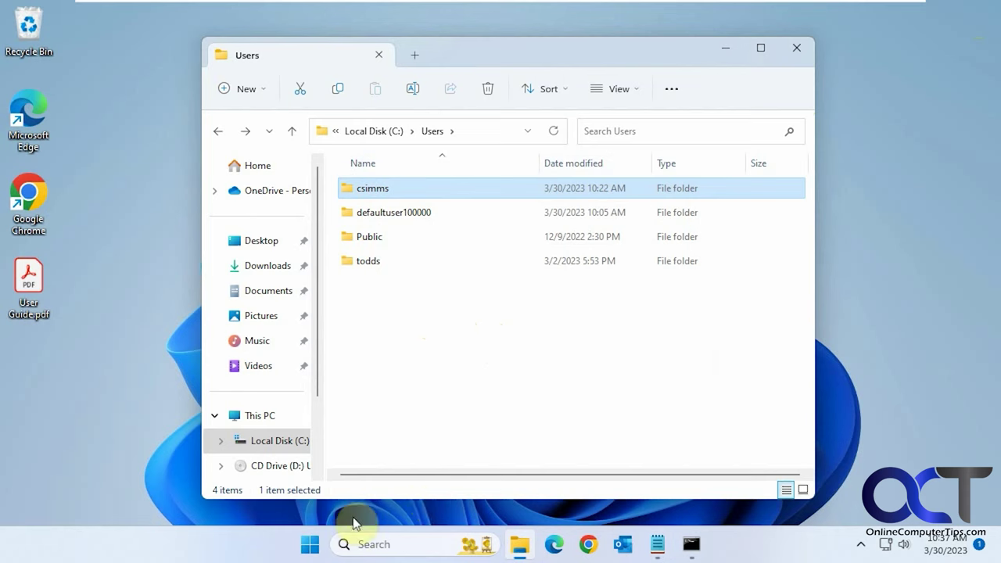
pyautogui.click(308, 543)
pyautogui.click(344, 492)
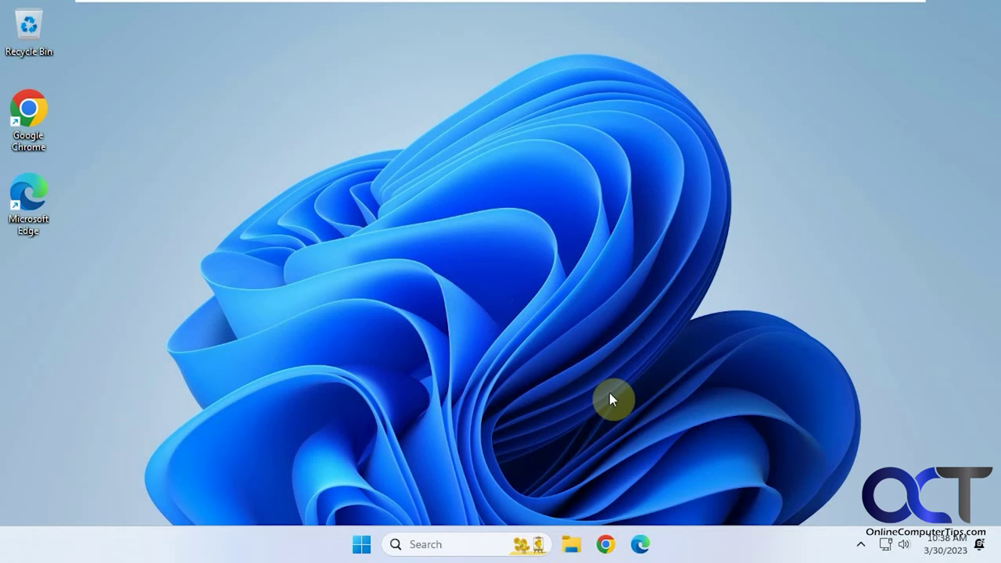
pyautogui.press('super+e')
pyautogui.click(264, 443)
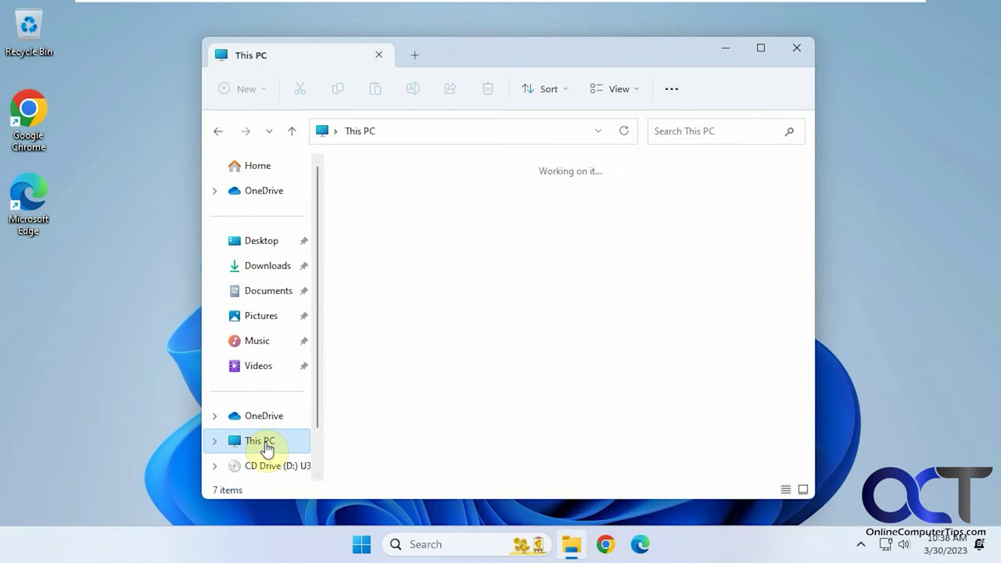
pyautogui.doubleClick(423, 213)
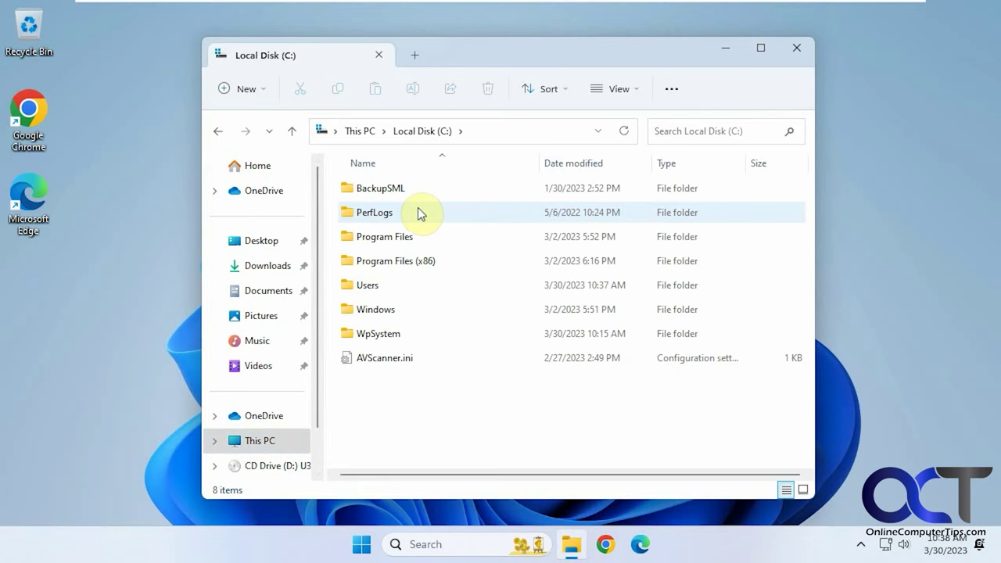
pyautogui.doubleClick(380, 285)
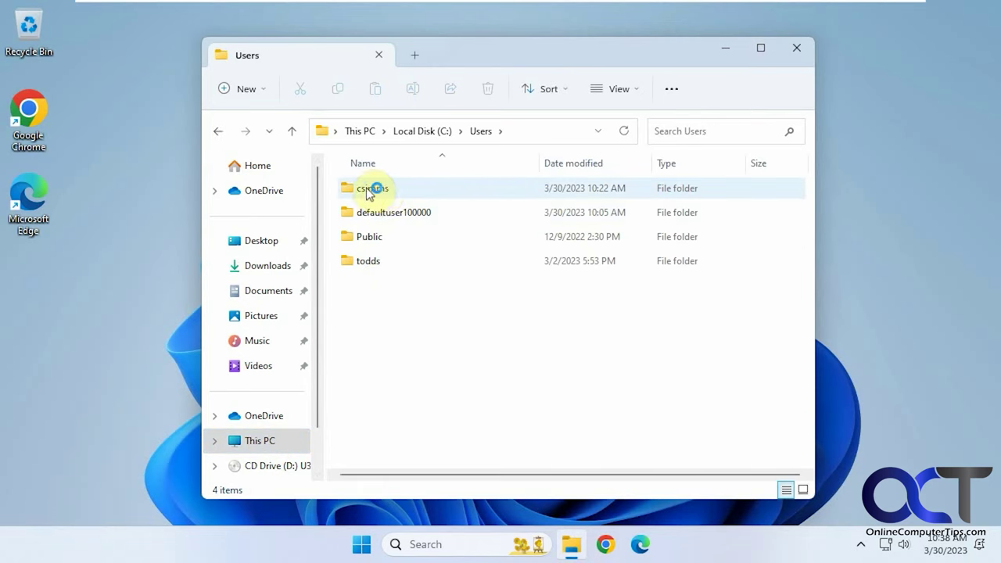
pyautogui.doubleClick(380, 191)
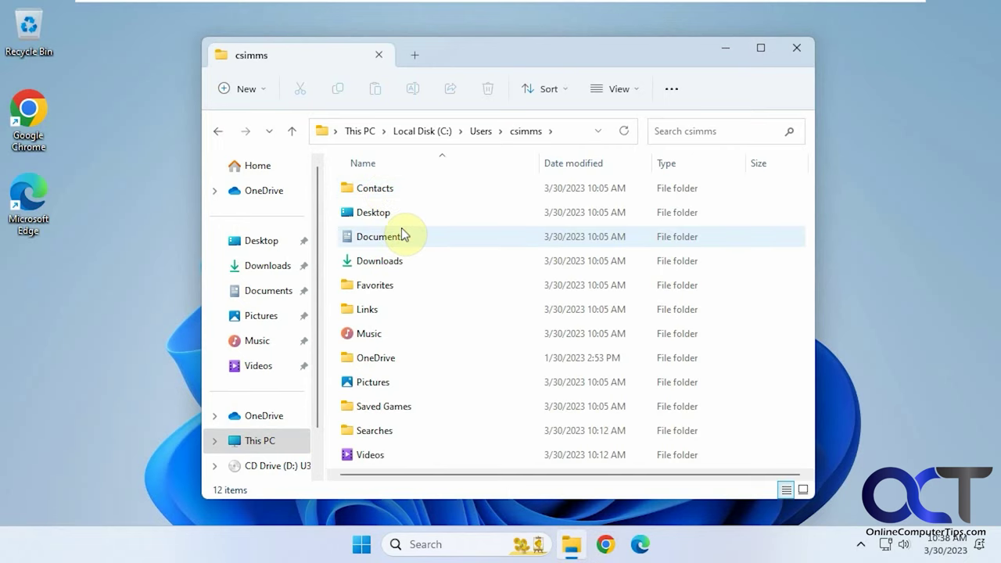
pyautogui.rightClick(263, 300)
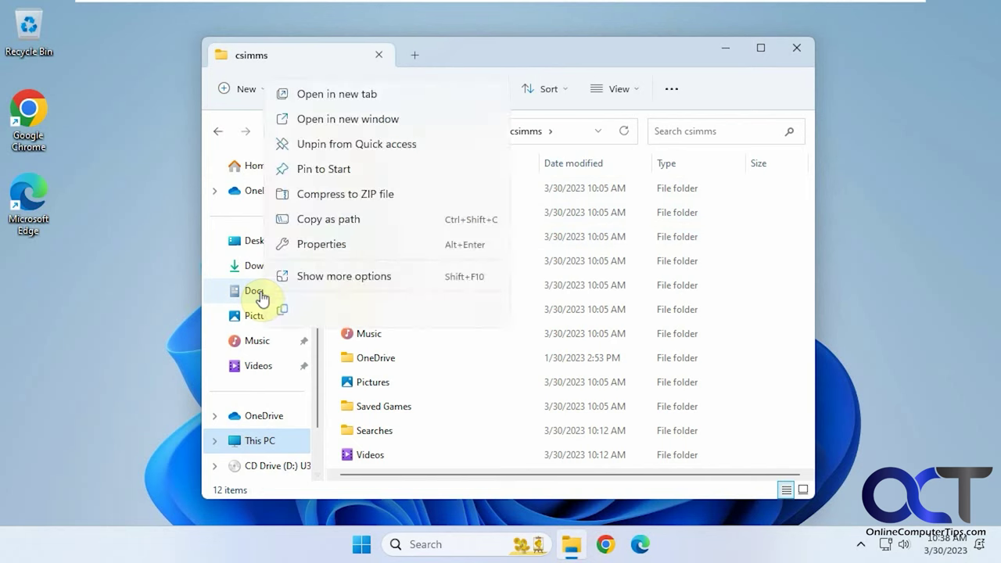
pyautogui.click(303, 246)
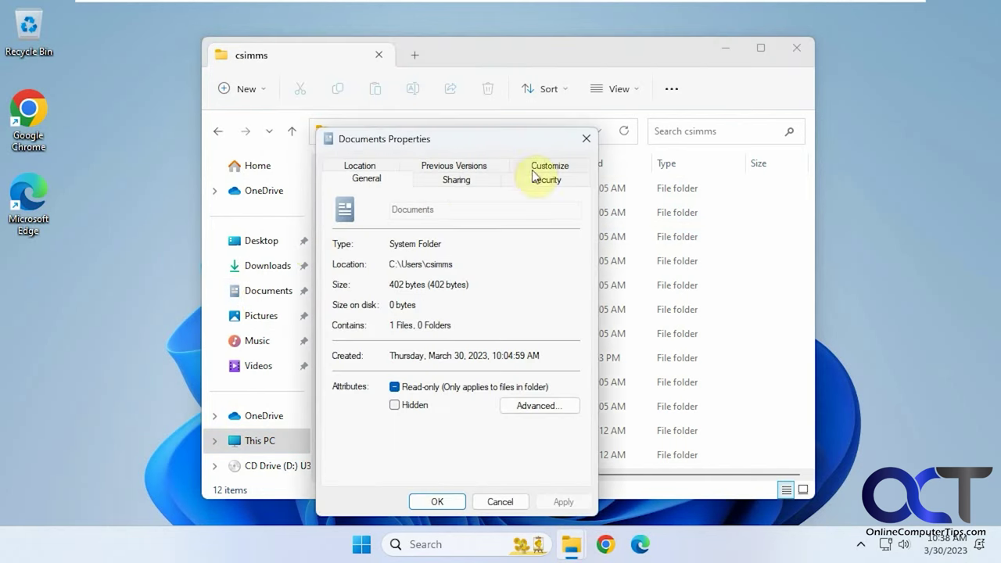
pyautogui.click(380, 165)
pyautogui.click(485, 293)
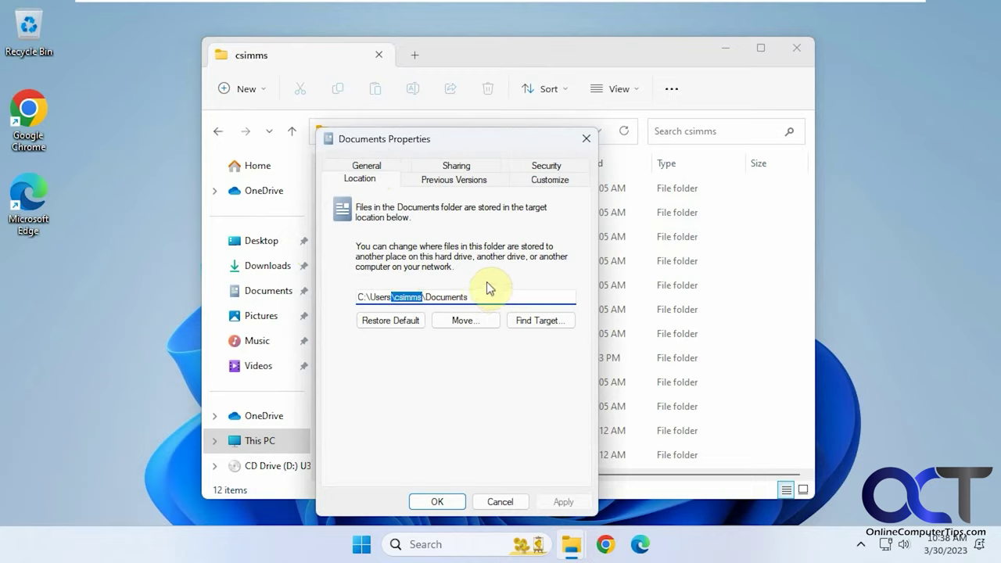
pyautogui.click(505, 497)
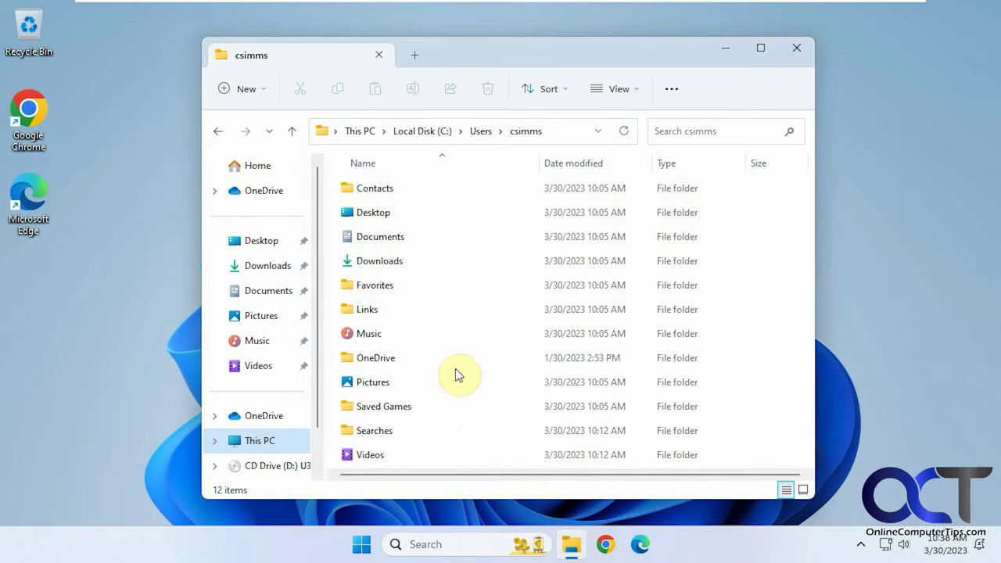
pyautogui.click(415, 543)
pyautogui.write('cmd')
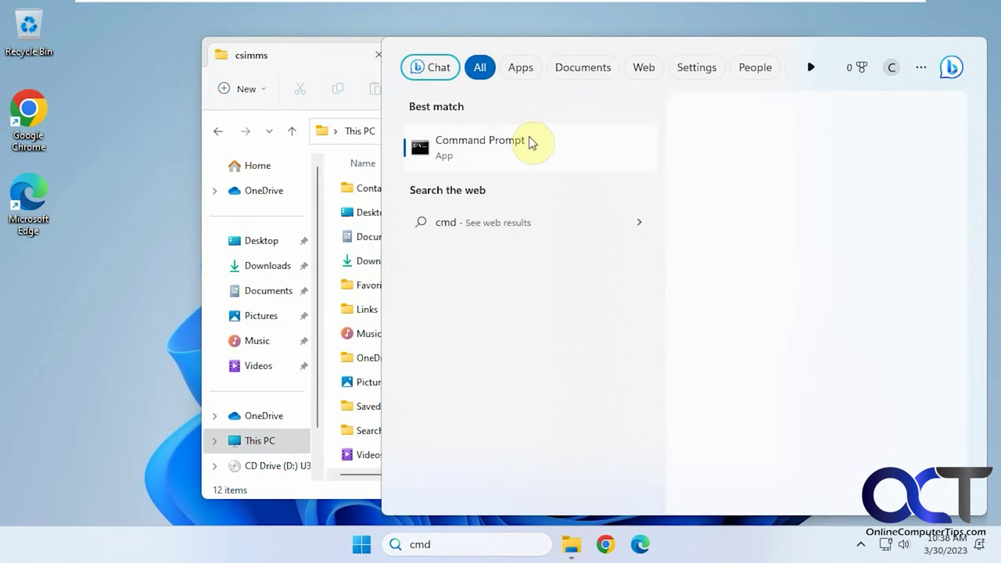
pyautogui.click(529, 141)
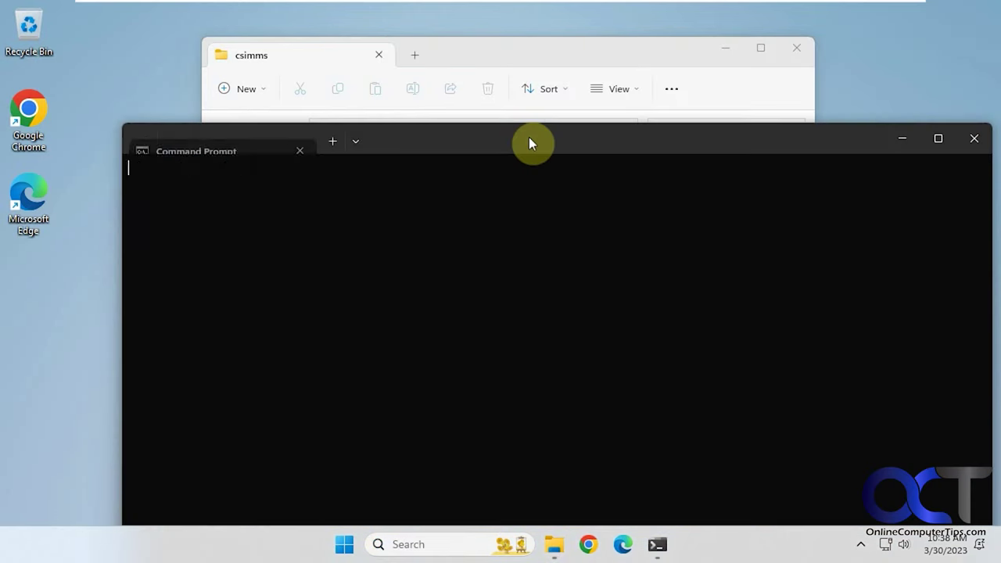
pyautogui.write('whoami')
pyautogui.press('Return')
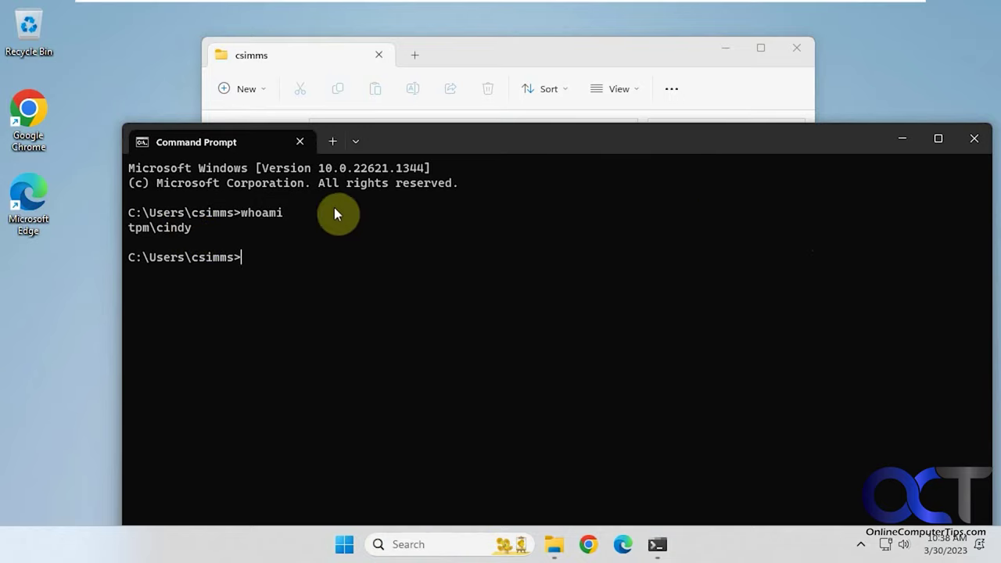
pyautogui.click(907, 140)
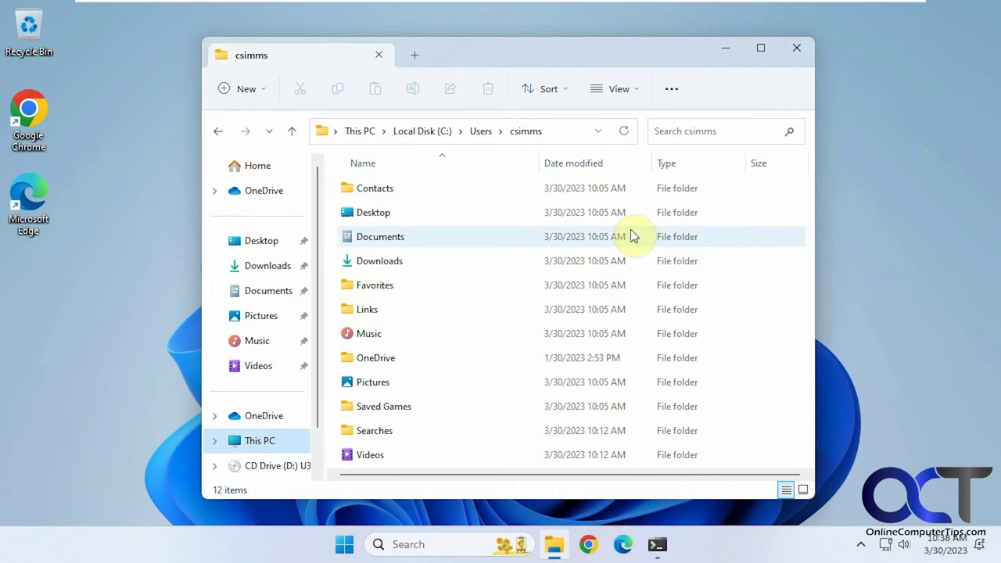
# - Switch to the other user account, entering its PIN, and bring up the Profile path.txt notes
pyautogui.click(344, 545)
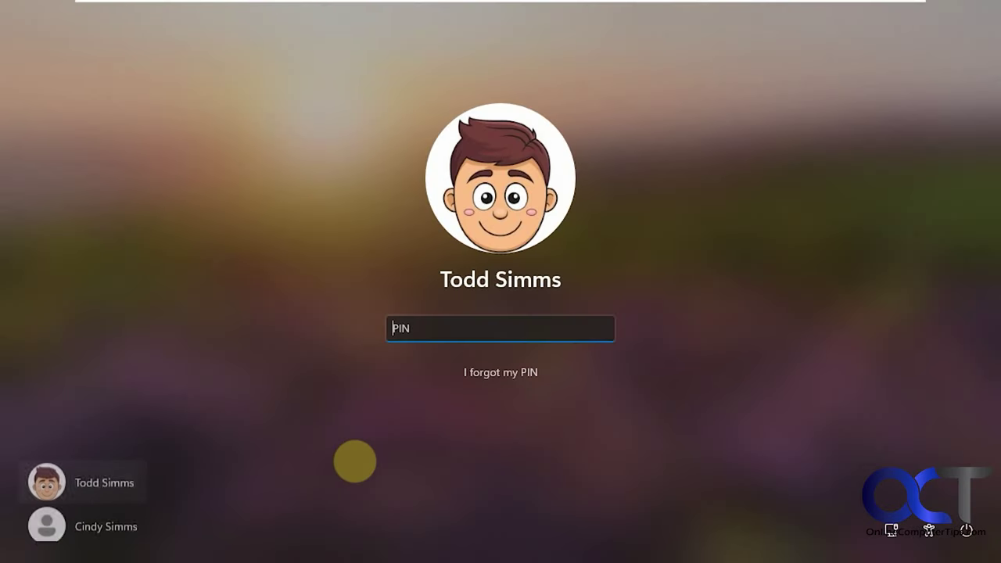
pyautogui.write('1234')
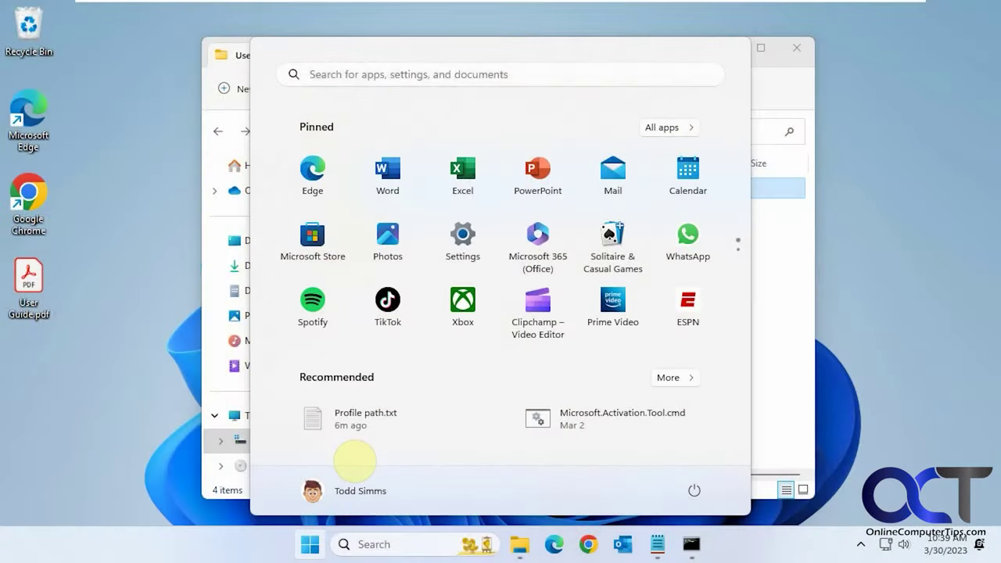
pyautogui.click(656, 545)
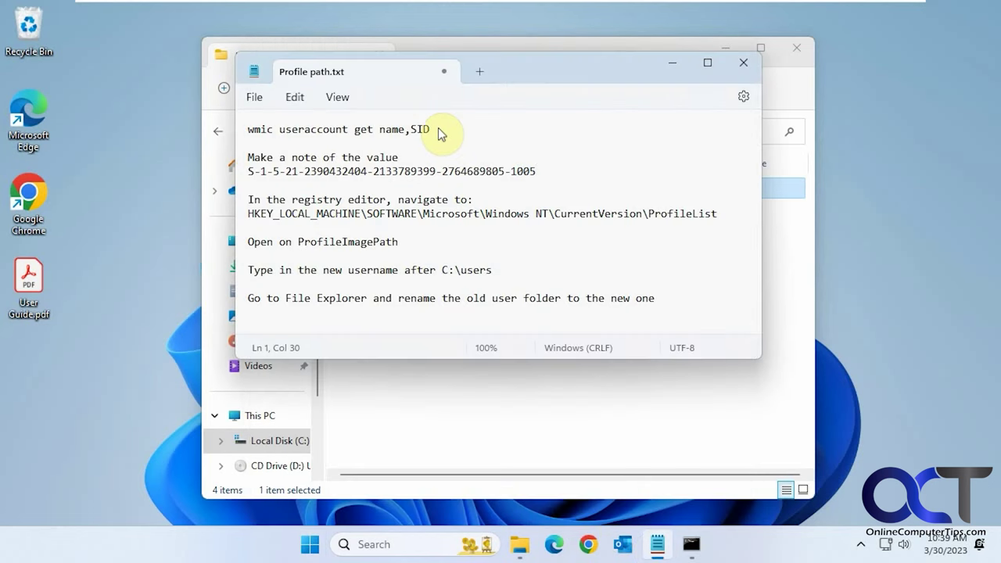
# - Review the noted wmic command, SID, ProfileList path, ProfileImagePath and C:\users lines, then return to File Explorer
pyautogui.moveTo(438, 128); pyautogui.dragTo(242, 127)
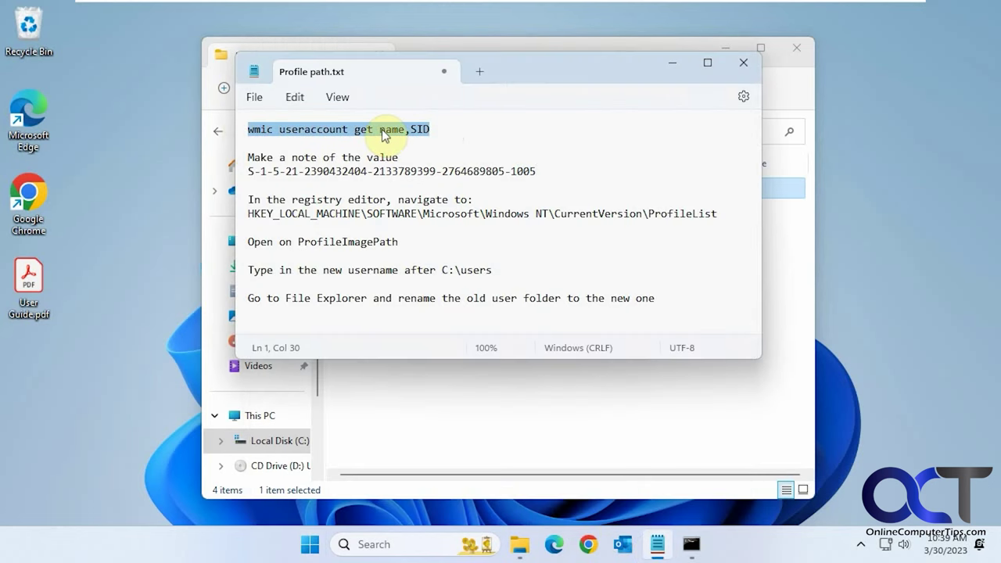
pyautogui.moveTo(542, 171); pyautogui.dragTo(242, 173)
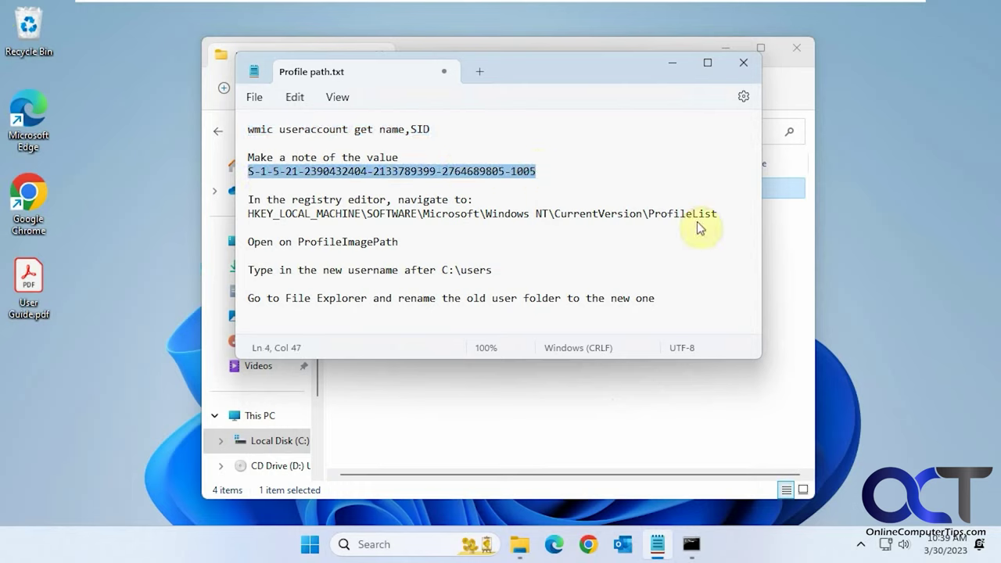
pyautogui.moveTo(718, 215); pyautogui.dragTo(244, 214)
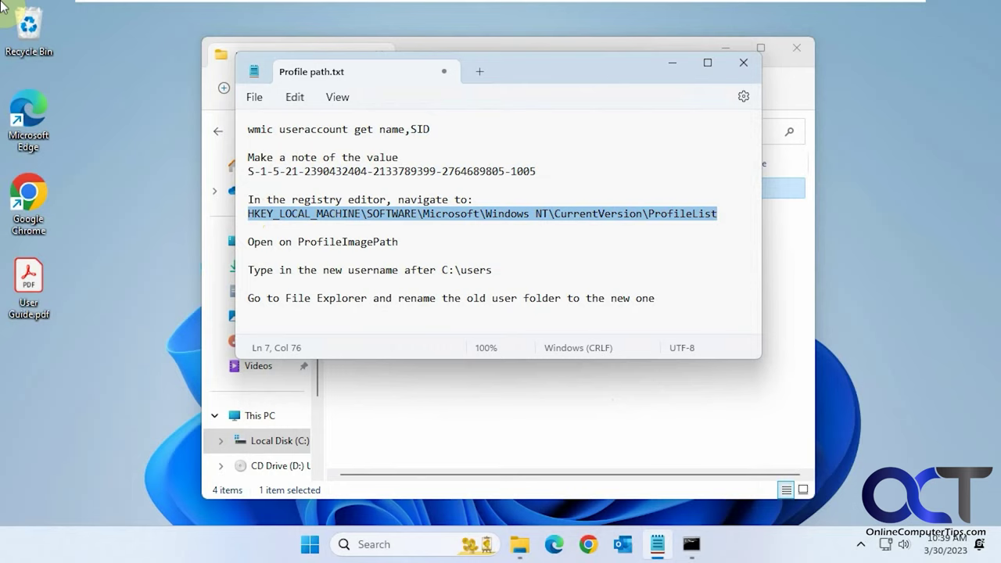
pyautogui.doubleClick(357, 241)
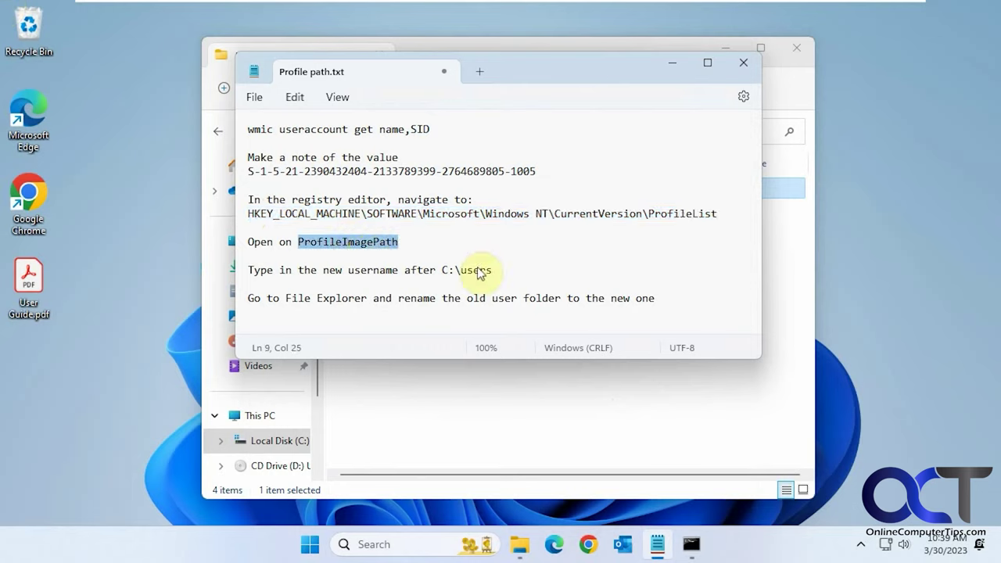
pyautogui.moveTo(493, 269); pyautogui.dragTo(443, 269)
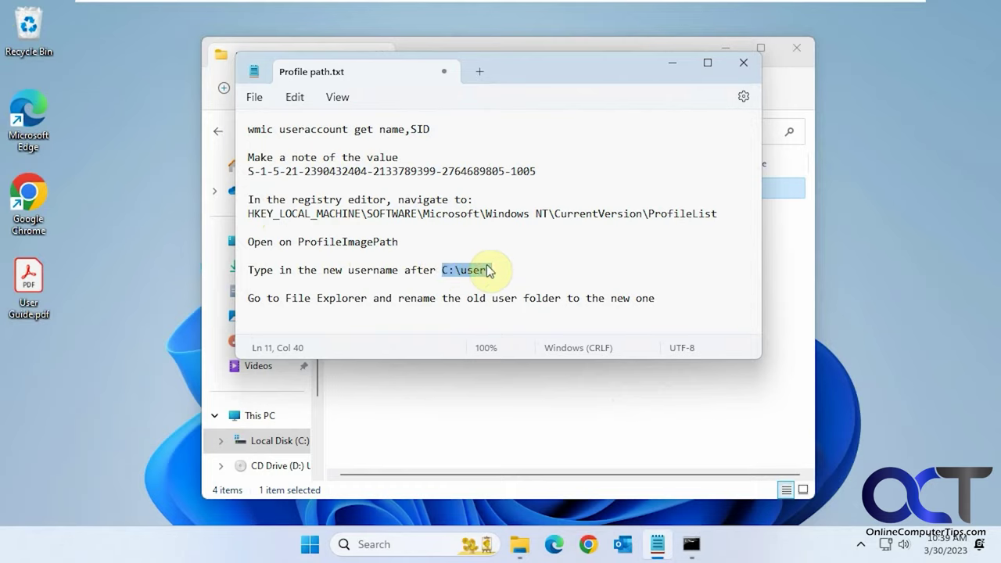
pyautogui.click(490, 270)
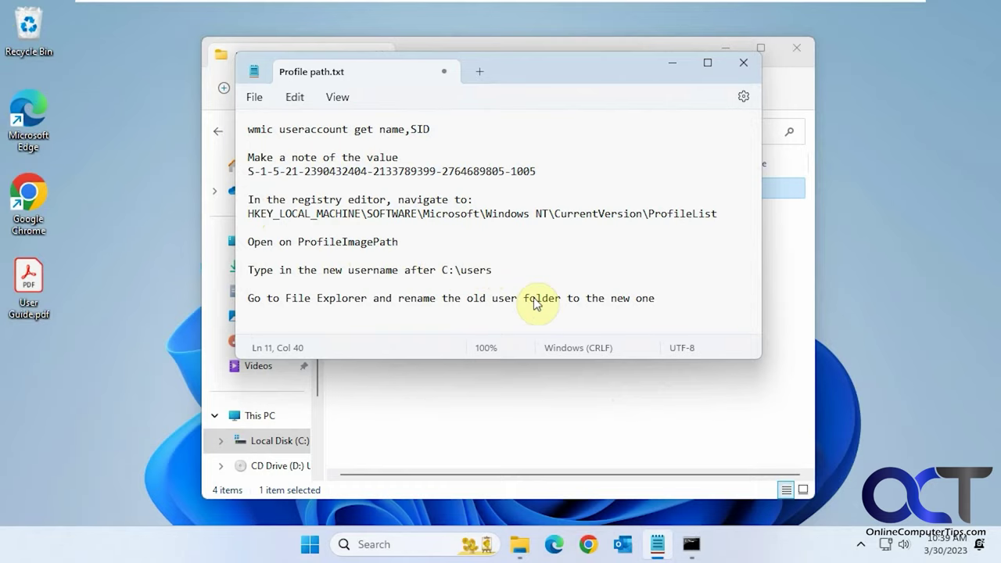
pyautogui.click(527, 553)
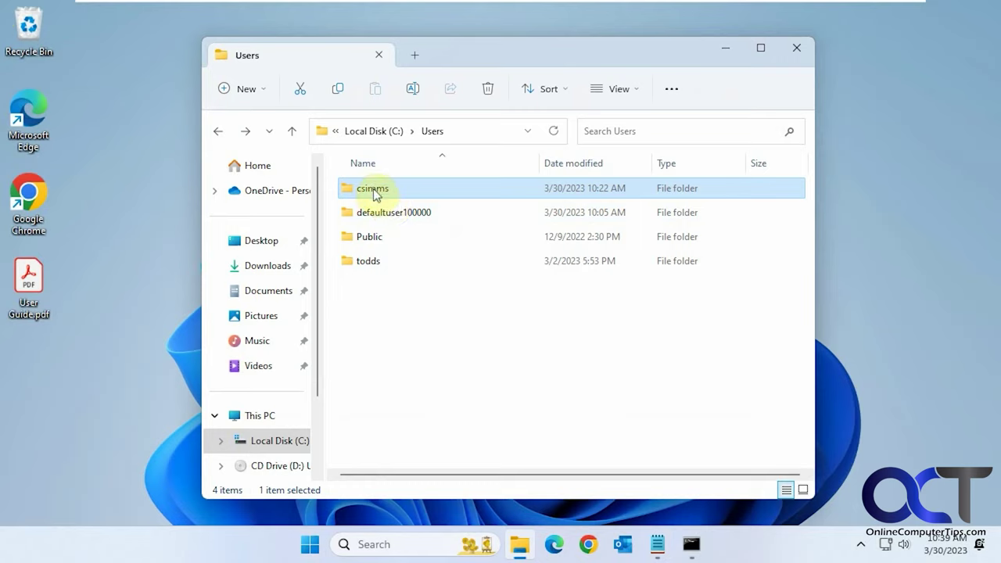
pyautogui.moveTo(384, 198)
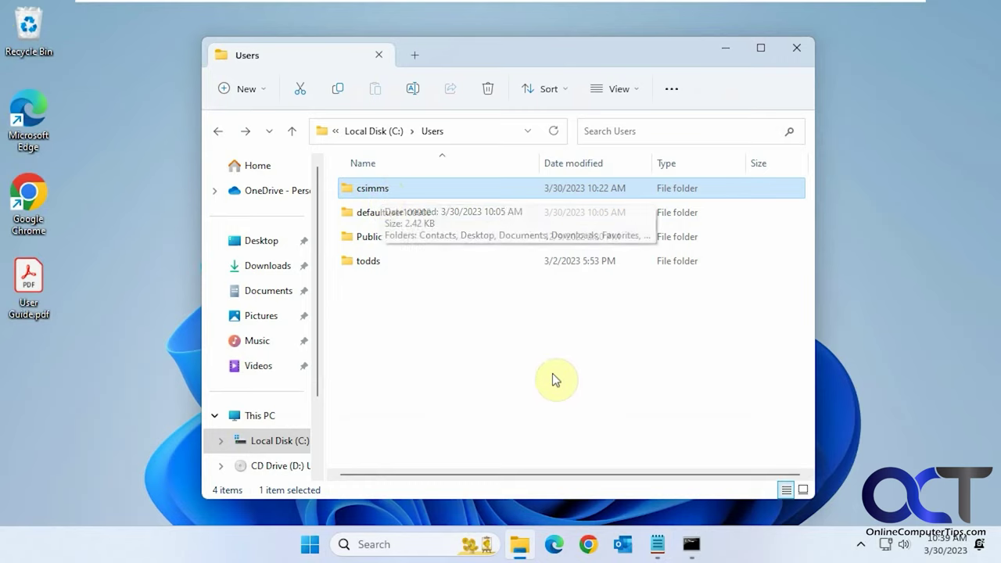